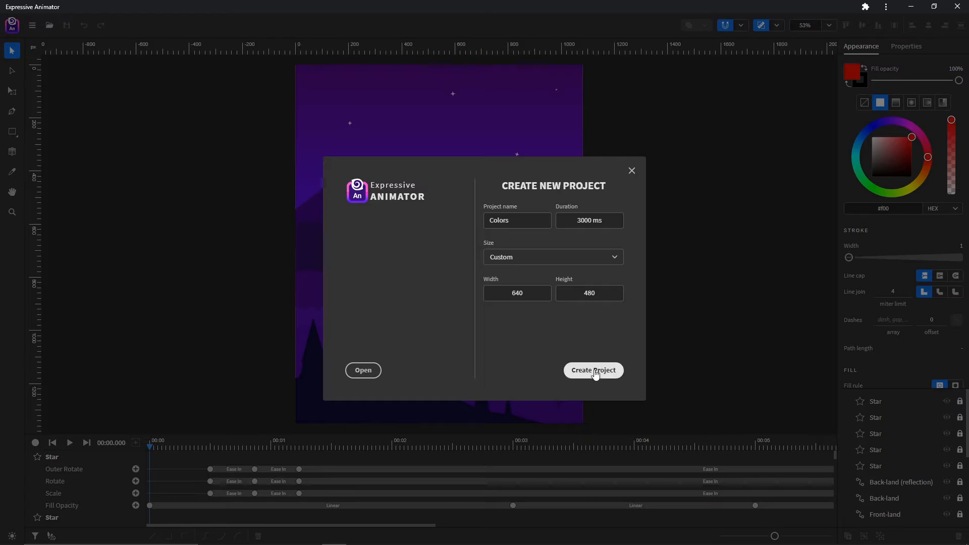
Create the 640 by 480 project Colors with a 3000 ms duration and draw a centred red square about 233 px wide
click(594, 371)
click(12, 131)
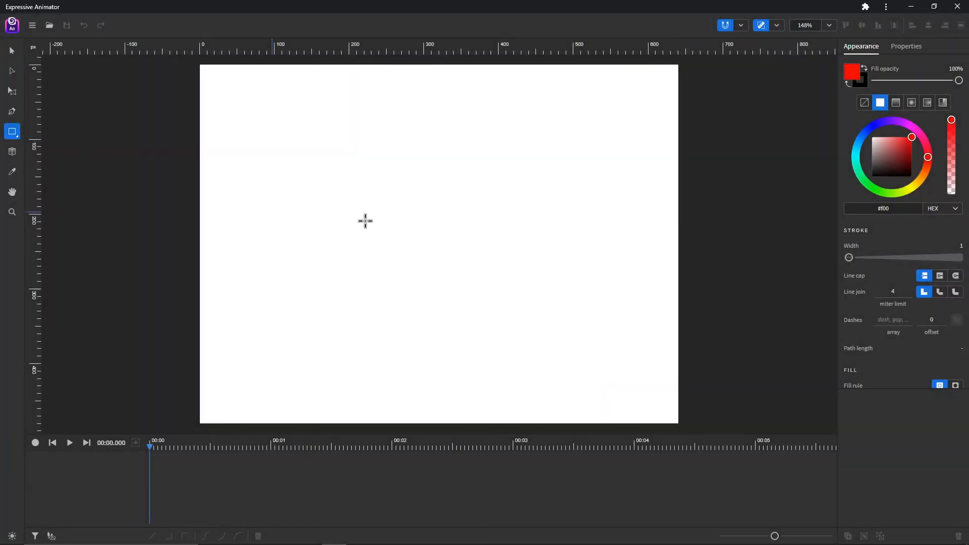
drag(440, 244, 498, 331)
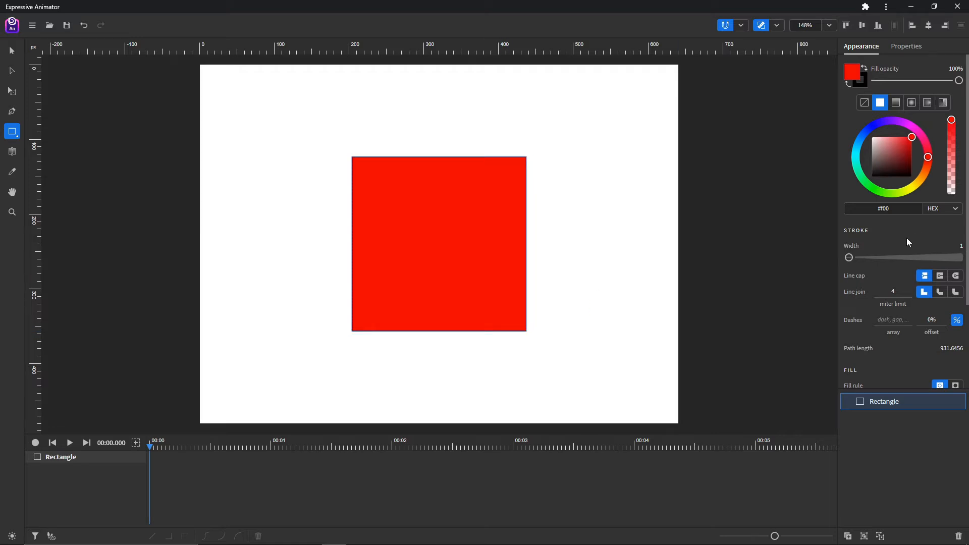
Set the square's stroke width to 27 and its fill colour to yellow #fff200
drag(849, 258, 879, 259)
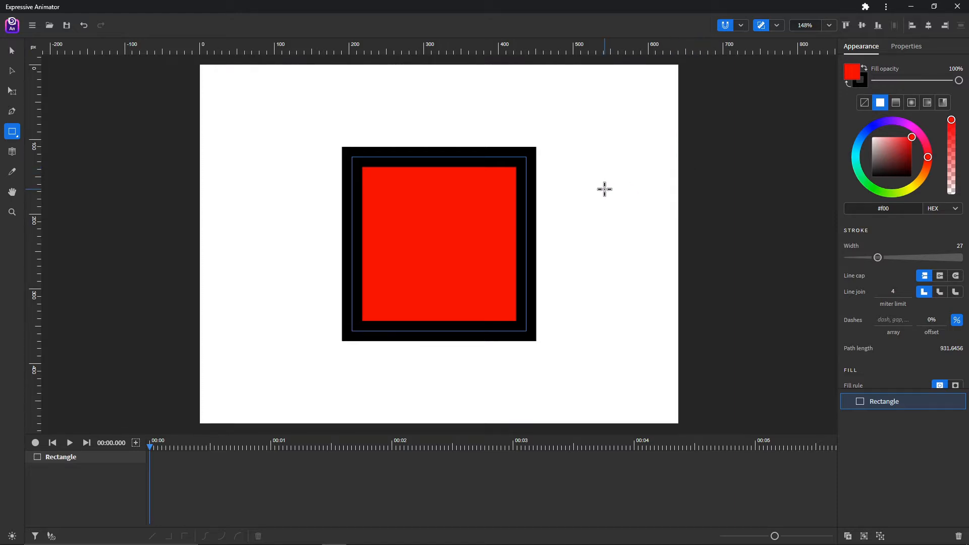
mouse_move(895, 127)
mouse_down()
mouse_move(861, 126)
mouse_move(951, 169)
mouse_move(844, 143)
mouse_move(891, 117)
mouse_move(821, 150)
mouse_move(908, 151)
mouse_move(841, 146)
mouse_move(907, 142)
mouse_move(905, 186)
mouse_move(912, 137)
mouse_up()
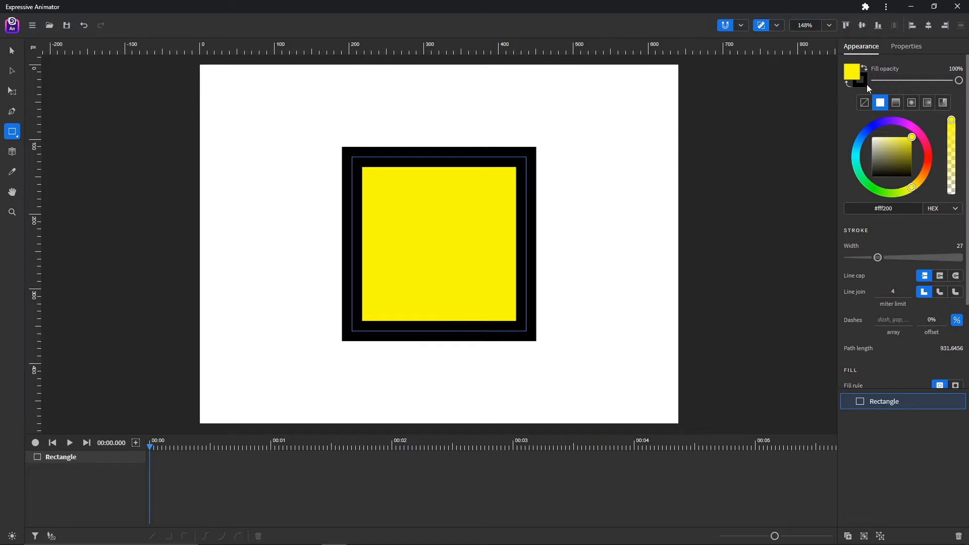
Change the square's stroke colour to red, setting its hex value to #f00
click(867, 84)
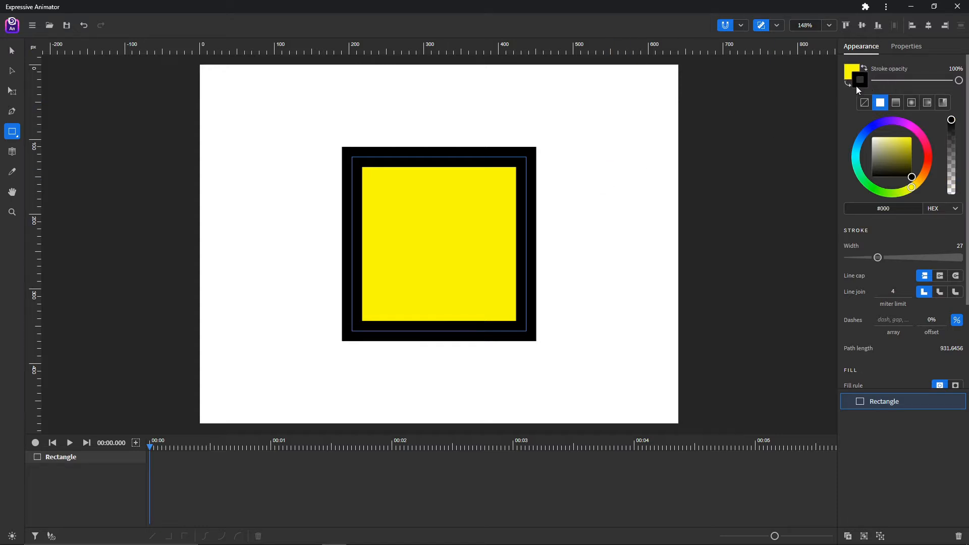
mouse_move(904, 153)
mouse_down()
mouse_move(915, 132)
mouse_move(932, 140)
mouse_move(820, 189)
mouse_move(925, 103)
mouse_move(849, 186)
mouse_move(945, 165)
mouse_up()
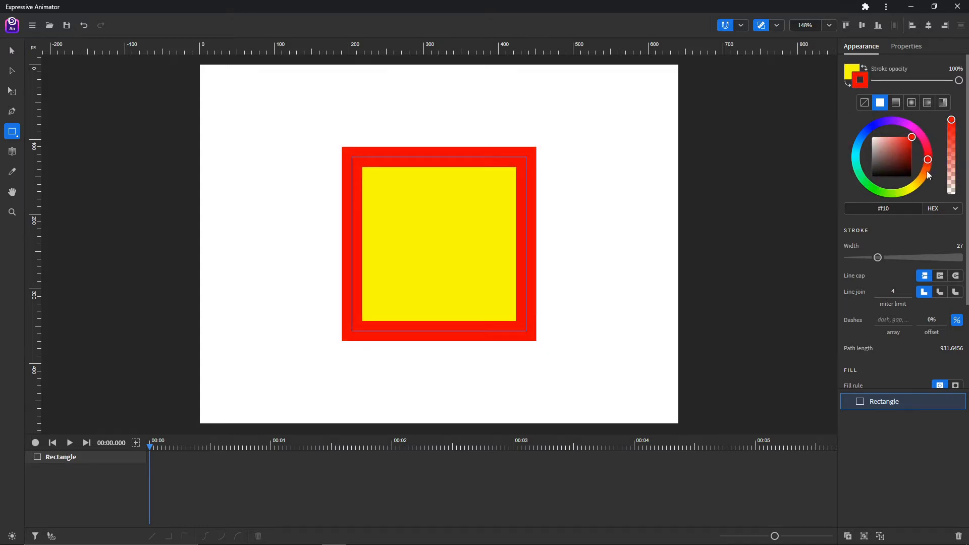
click(912, 210)
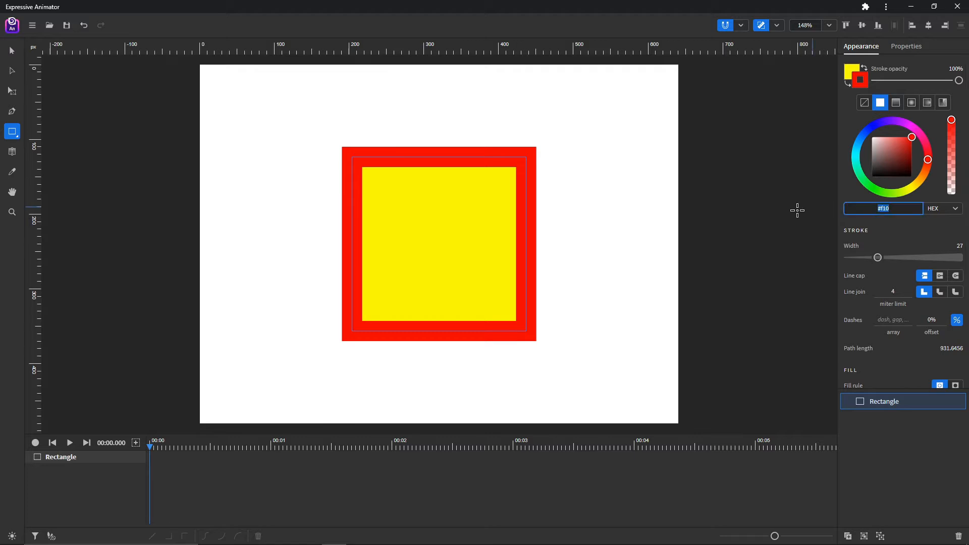
click(954, 210)
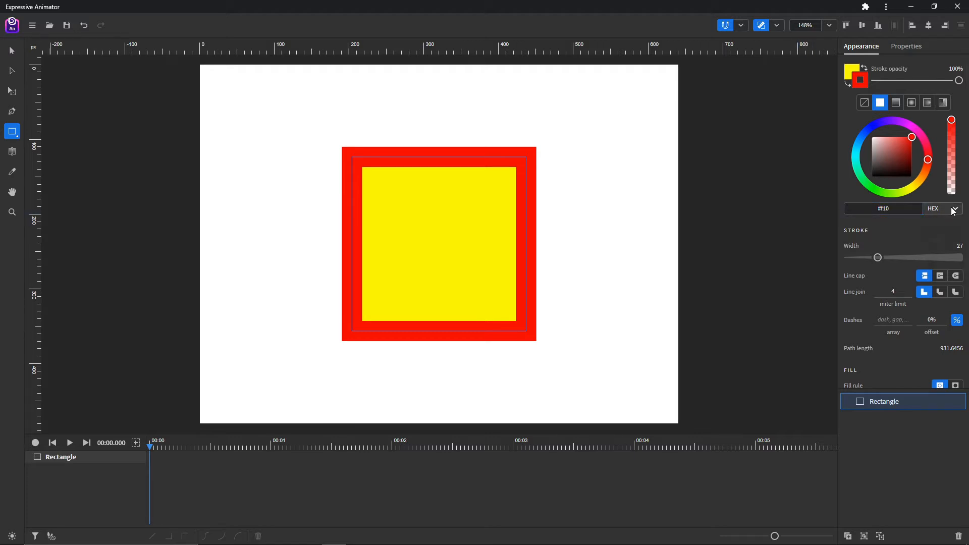
click(956, 210)
click(909, 210)
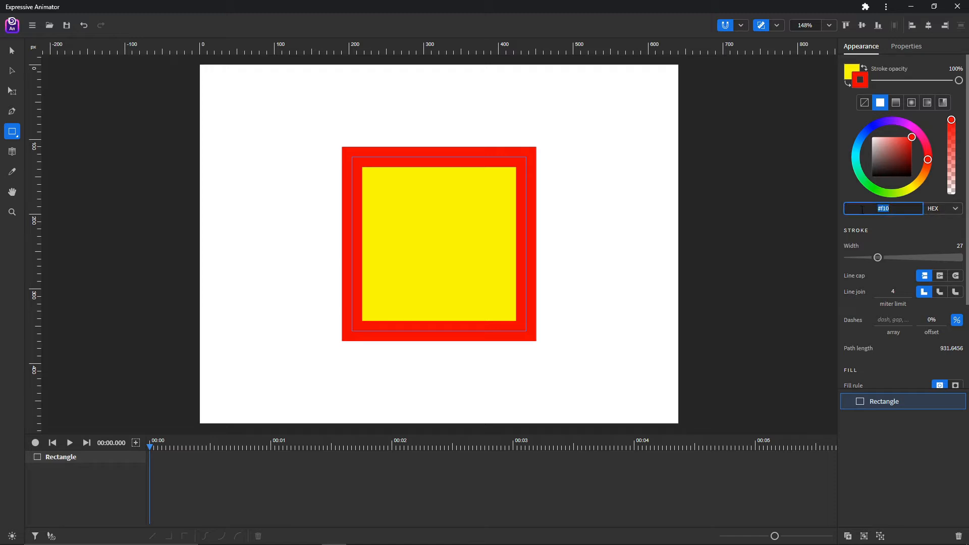
text(#f00)
key(Return)
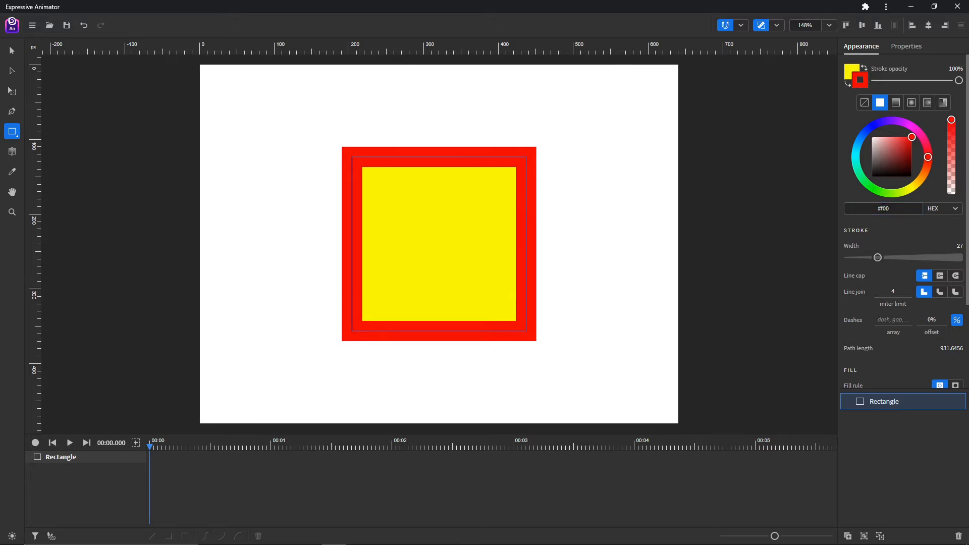
Set the square's stroke colour by name to purple
click(898, 209)
text(purple)
key(Return)
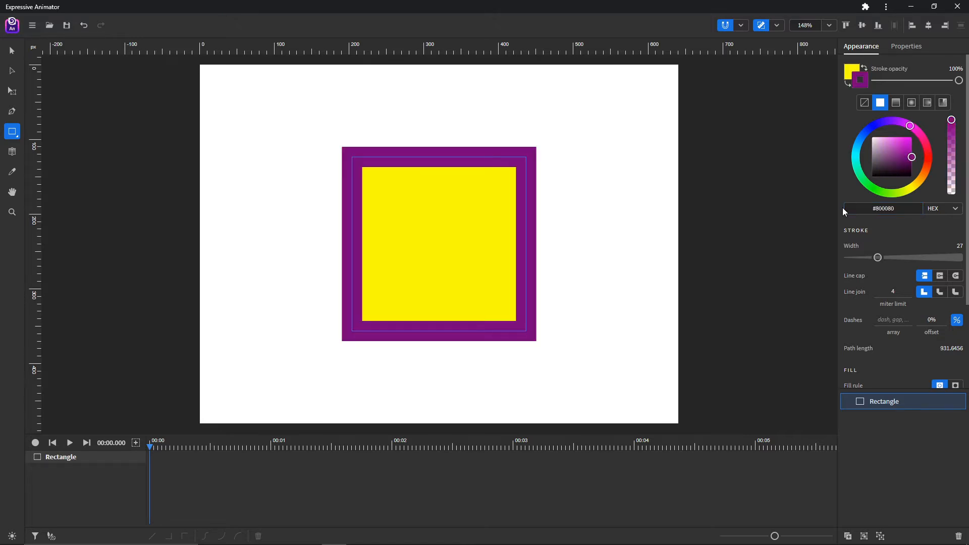
Swap the square's fill and stroke colours back and forth, and copy the fill colour to the stroke
click(866, 71)
click(865, 71)
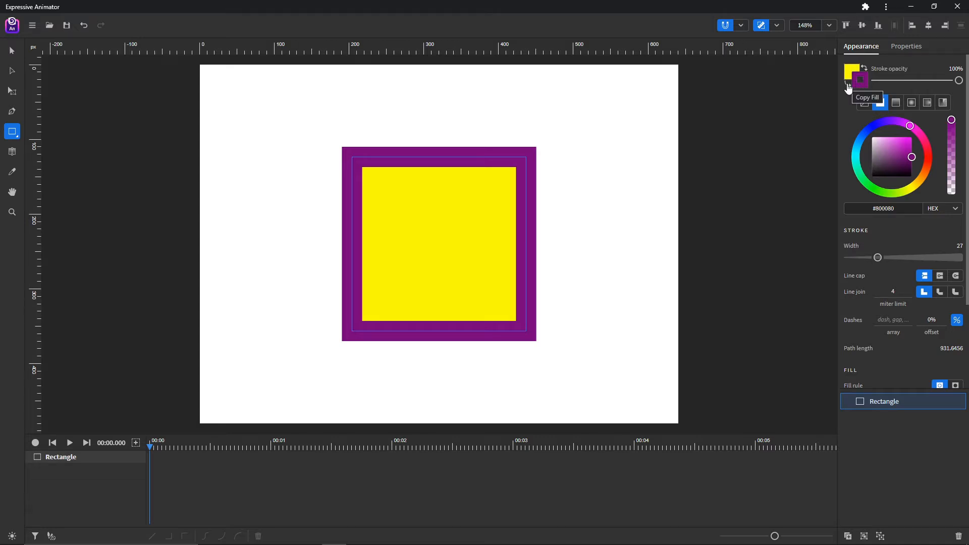
click(848, 87)
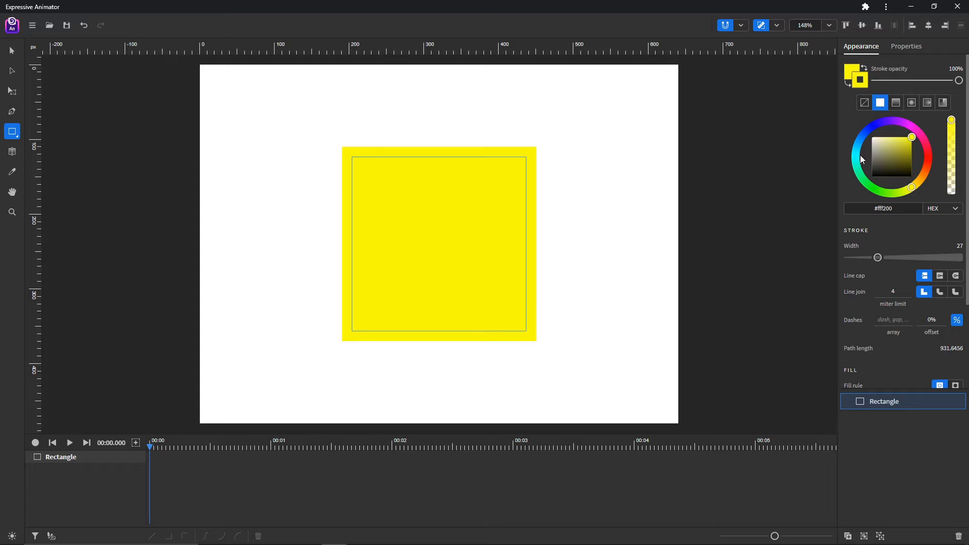
Set the stroke colour to blue #007bff and copy it to the square's fill
click(861, 139)
click(852, 73)
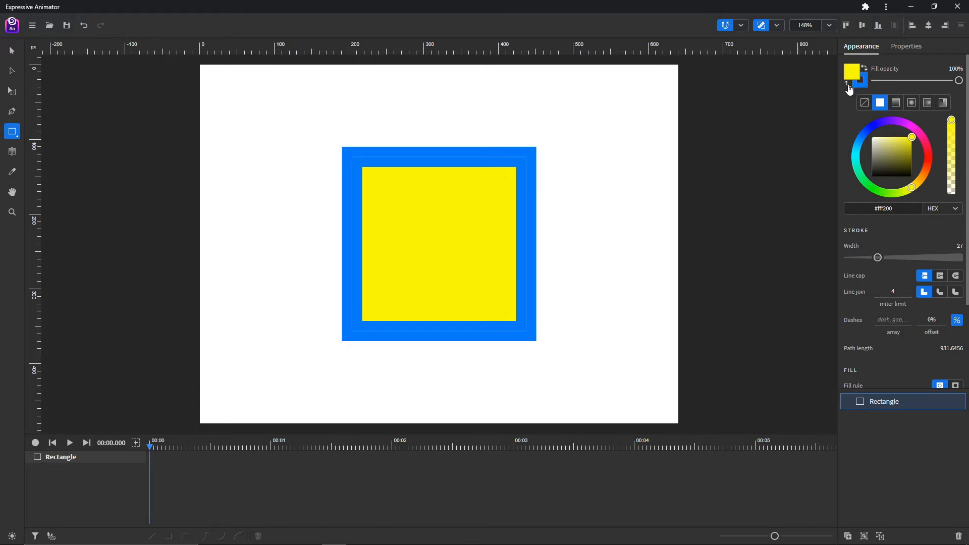
click(848, 84)
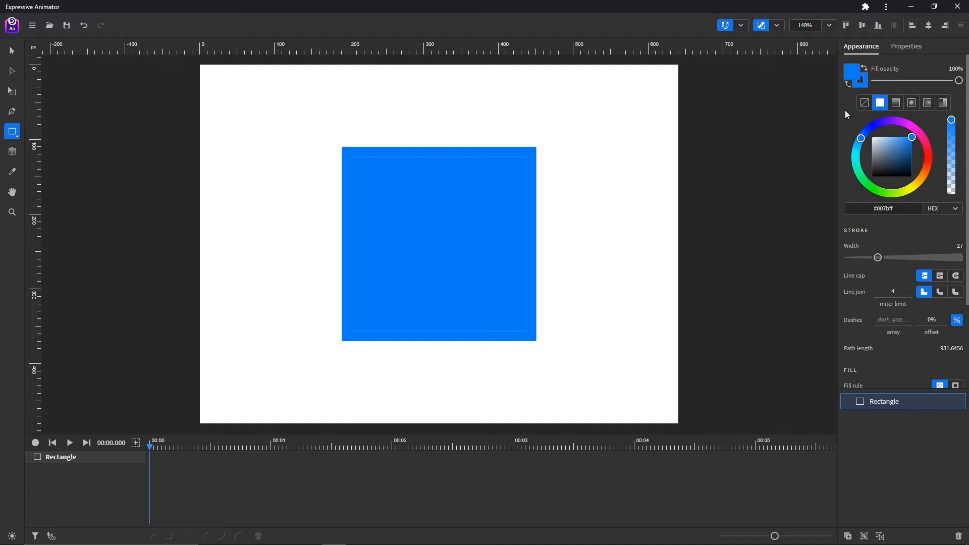
Set the fill colour to magenta #fb00ff and try out the fill and stroke opacity, leaving both at 100%
drag(869, 121, 912, 125)
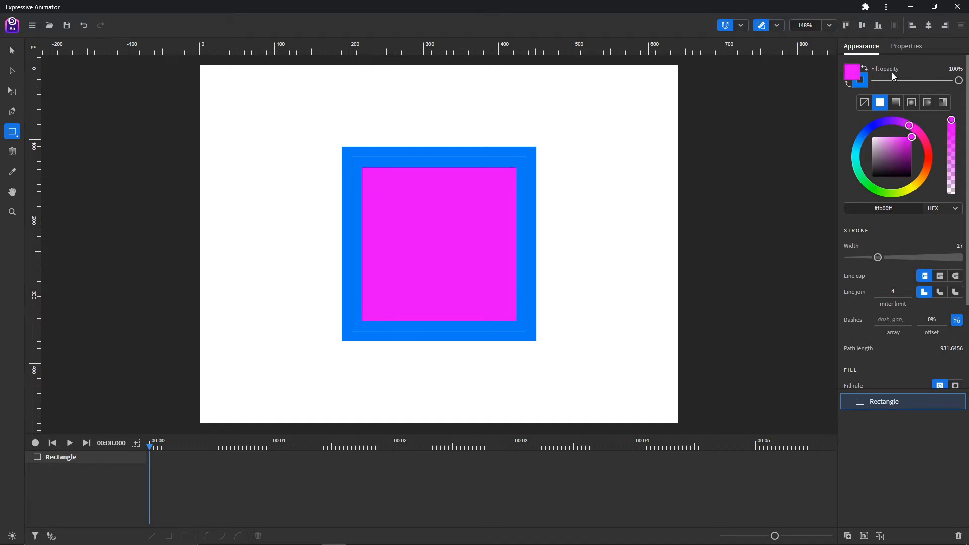
mouse_move(958, 81)
mouse_down()
mouse_move(882, 79)
mouse_move(967, 81)
mouse_up()
click(864, 81)
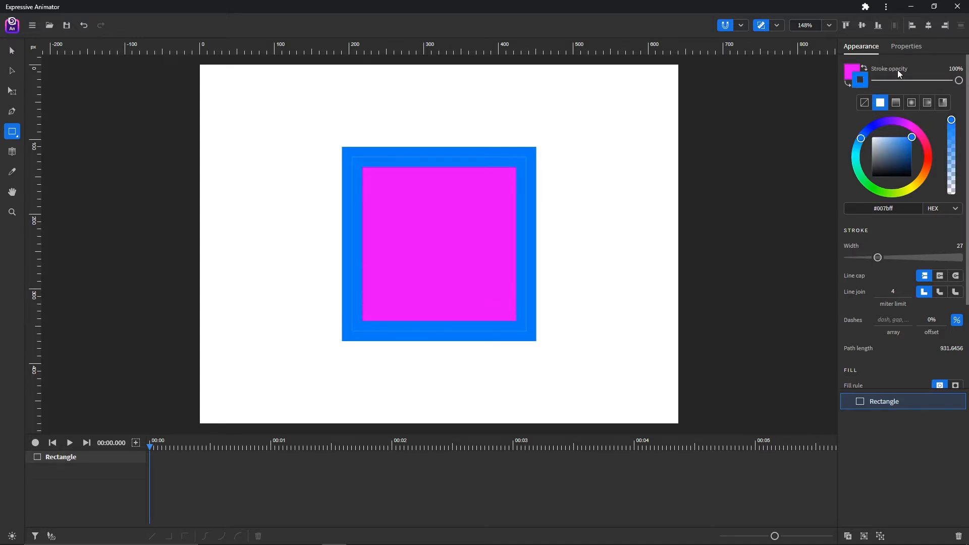
mouse_move(961, 83)
mouse_down()
mouse_move(863, 80)
mouse_move(967, 83)
mouse_up()
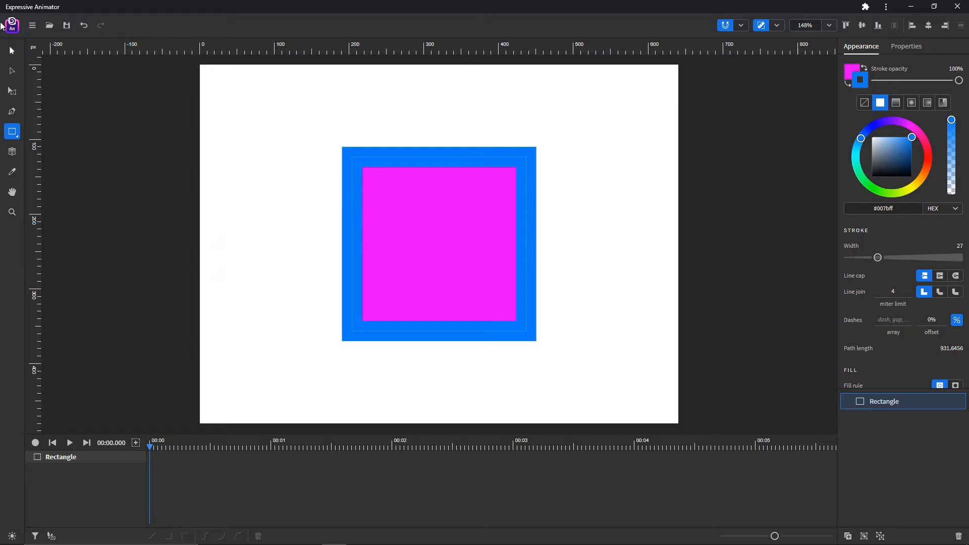
Change the square's stroke colour to black and its fill type to a linear gradient
drag(889, 158, 880, 183)
click(851, 71)
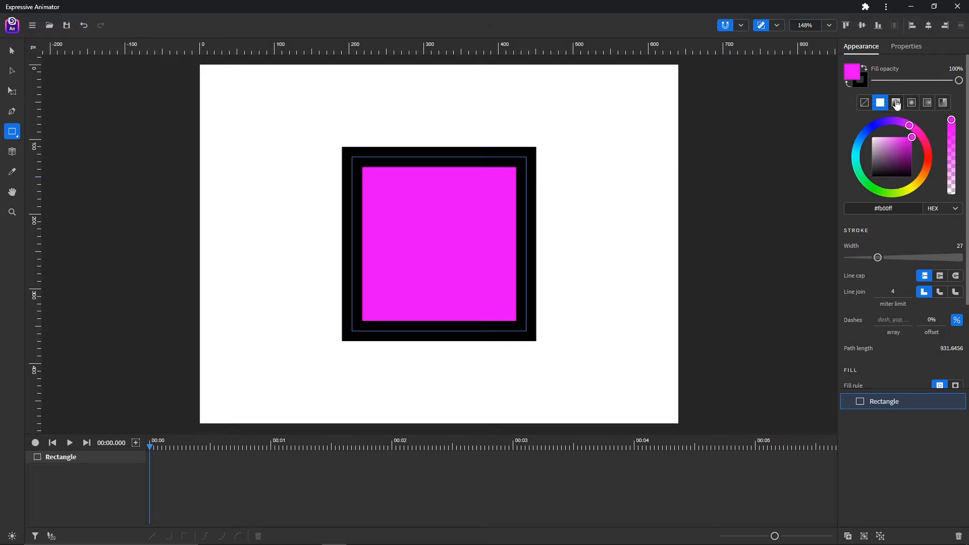
click(896, 103)
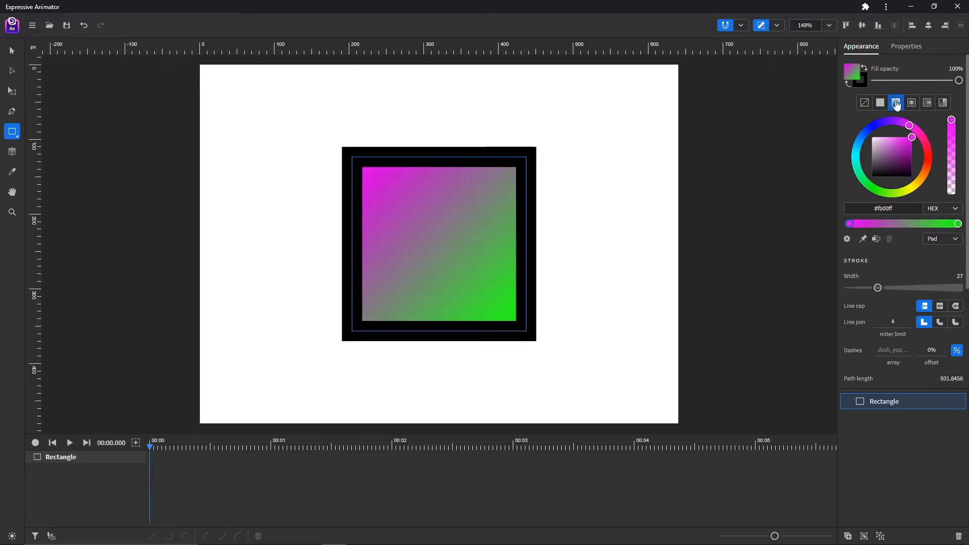
Try the radial gradient and the other two remaining gradient types on the square's fill
click(911, 103)
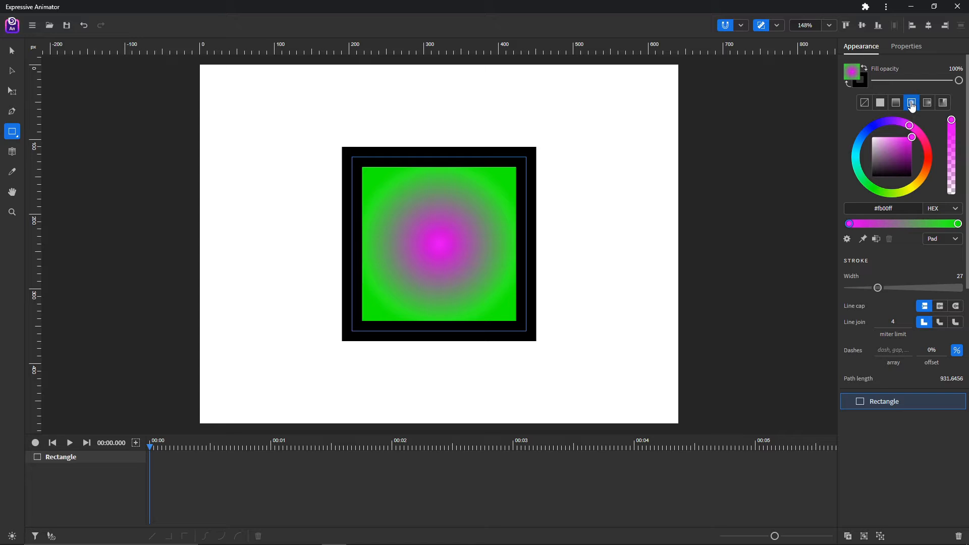
click(928, 103)
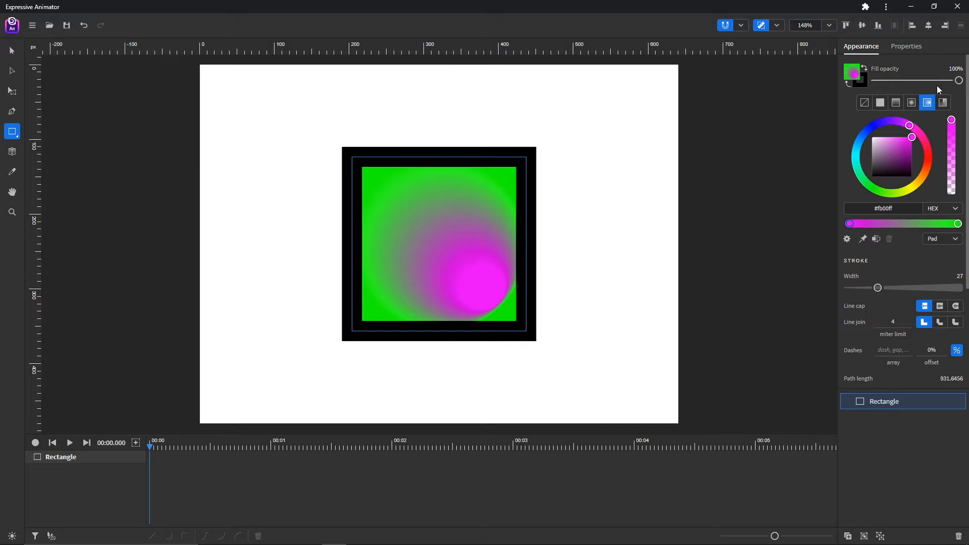
click(943, 103)
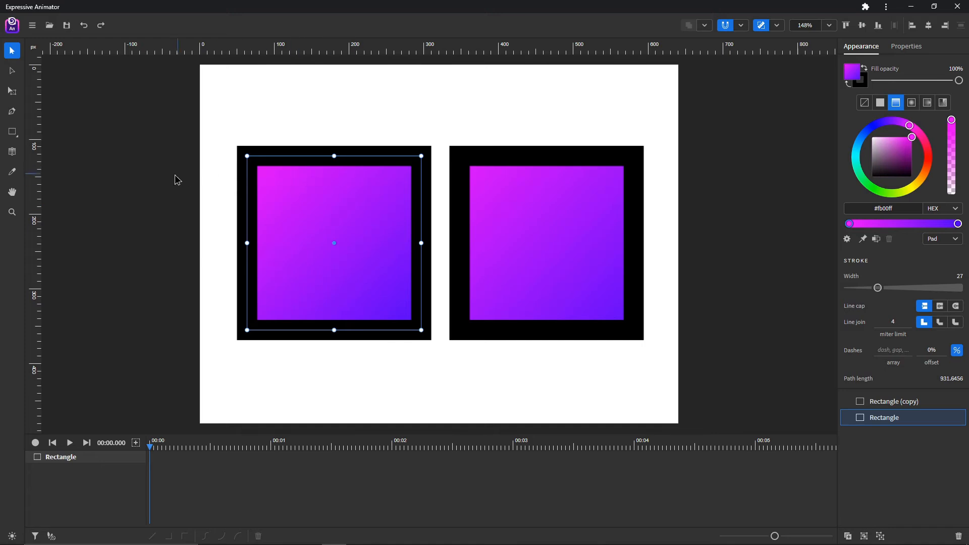
Shift the left square's gradient line and move its endpoints with the gradient tool, returning them to the square's opposite corners
click(12, 152)
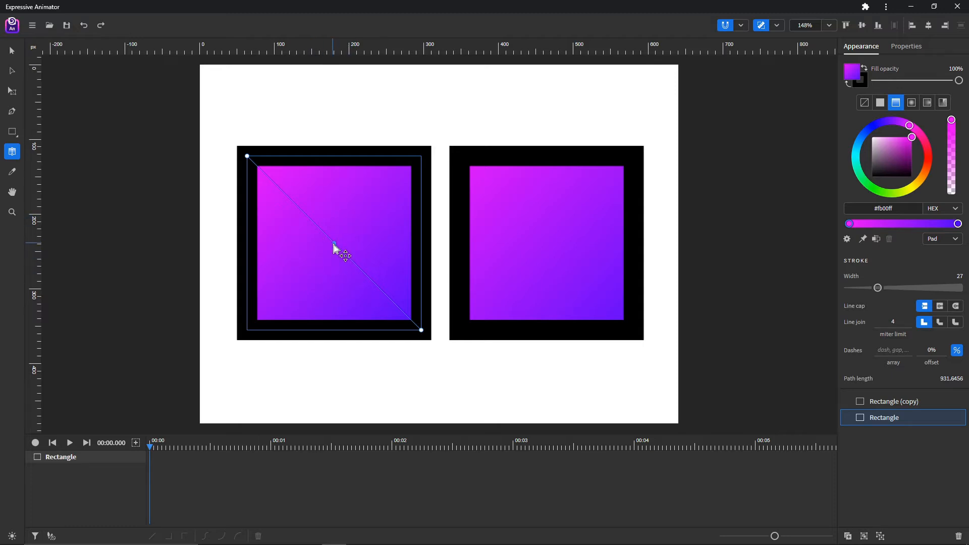
mouse_move(335, 248)
mouse_down()
mouse_move(416, 194)
mouse_move(357, 173)
mouse_move(396, 218)
mouse_move(347, 307)
mouse_move(284, 244)
mouse_move(333, 210)
mouse_move(323, 257)
mouse_move(343, 234)
mouse_up()
drag(256, 144, 343, 209)
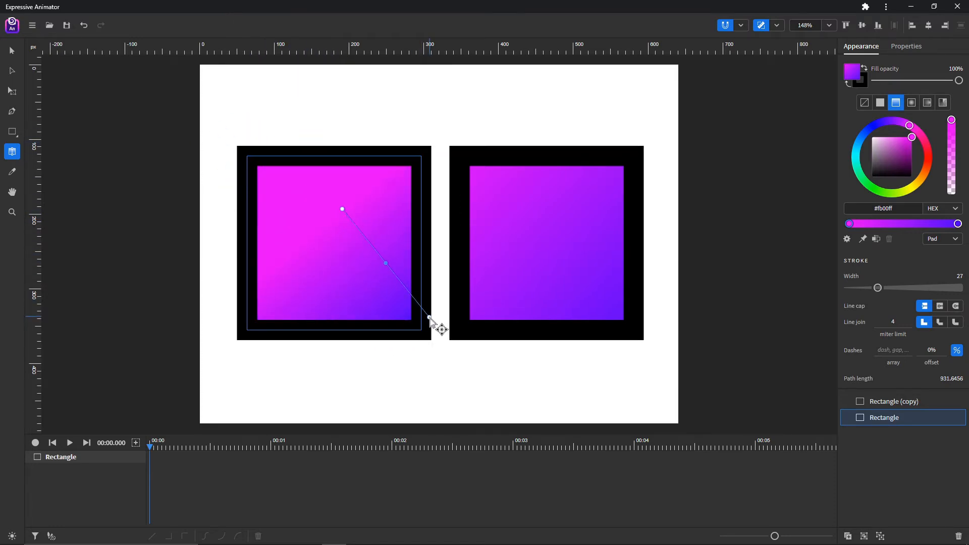
mouse_move(429, 317)
mouse_down()
mouse_move(343, 214)
mouse_move(347, 303)
mouse_move(372, 329)
mouse_move(422, 329)
mouse_up()
drag(343, 210, 247, 157)
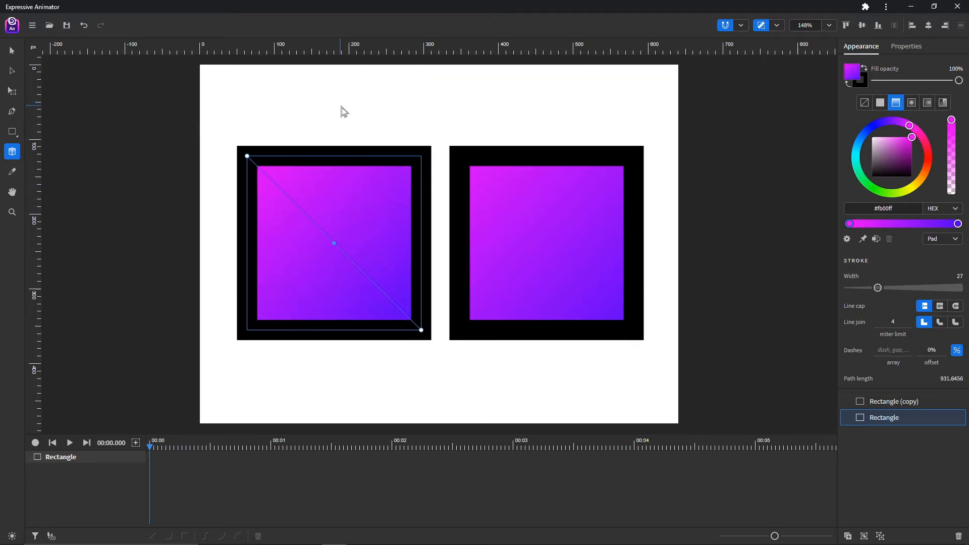
Select both squares and move their shared gradient line to the centre of the right square
drag(341, 104, 556, 258)
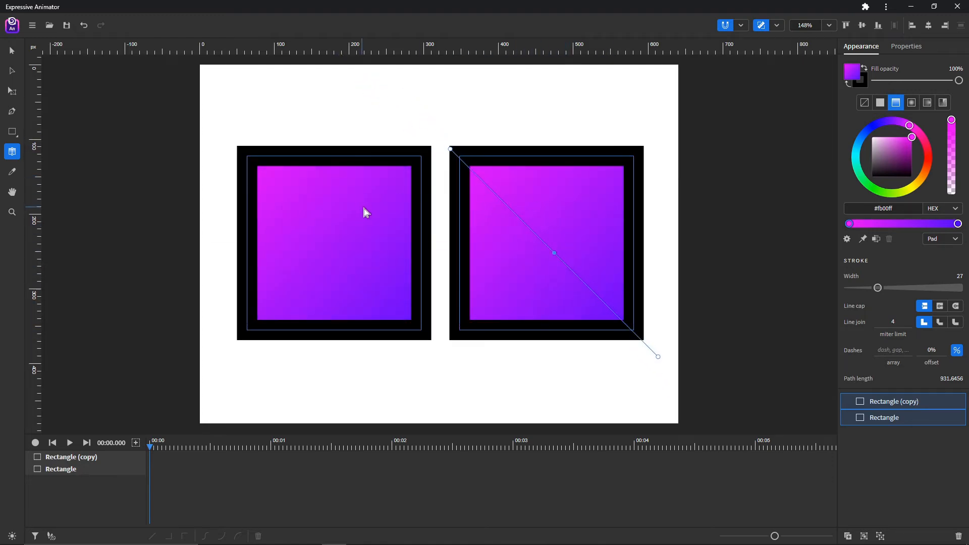
mouse_move(554, 258)
mouse_down()
mouse_move(493, 156)
mouse_move(568, 285)
mouse_move(520, 199)
mouse_move(545, 244)
mouse_up()
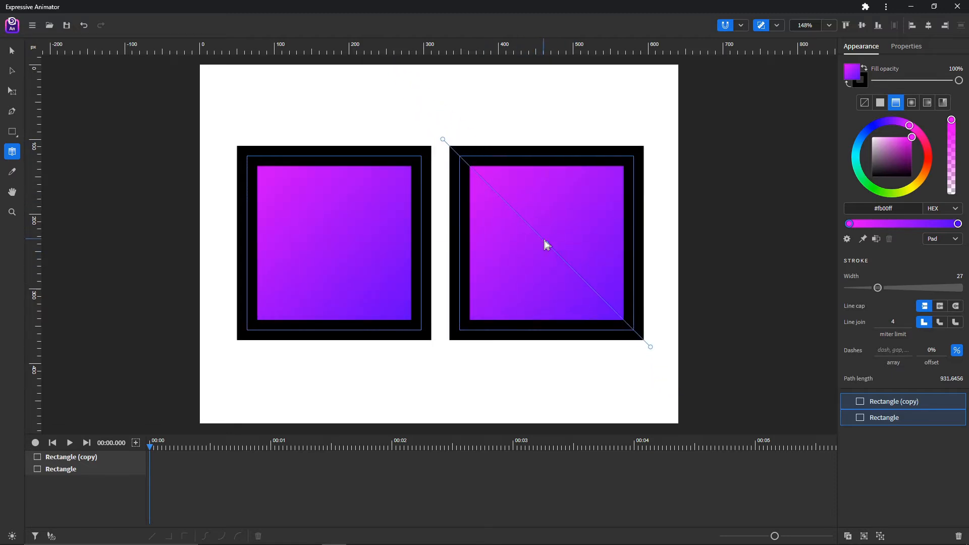
Pin the gradient across both squares while shifting its line and lower endpoint, and move the line once more with it unpinned
click(864, 240)
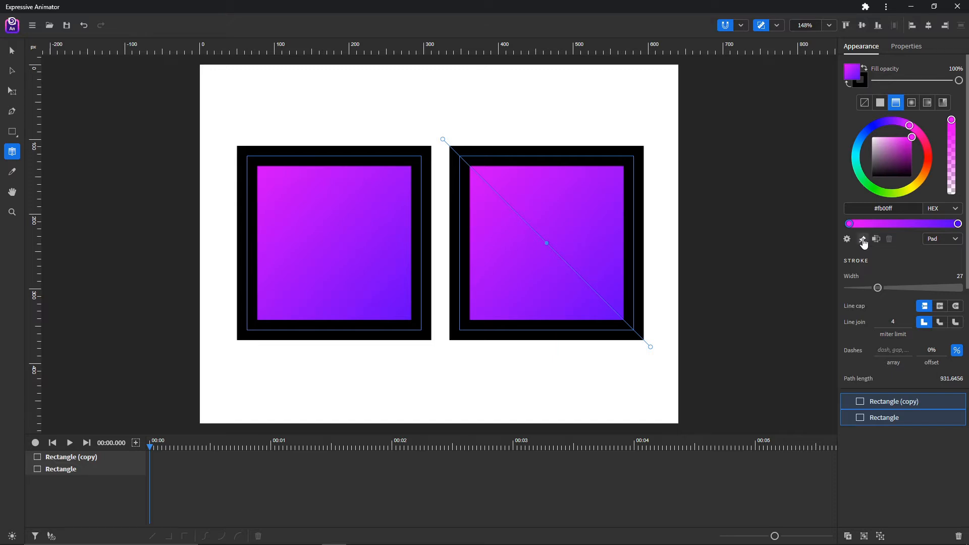
drag(547, 244, 486, 229)
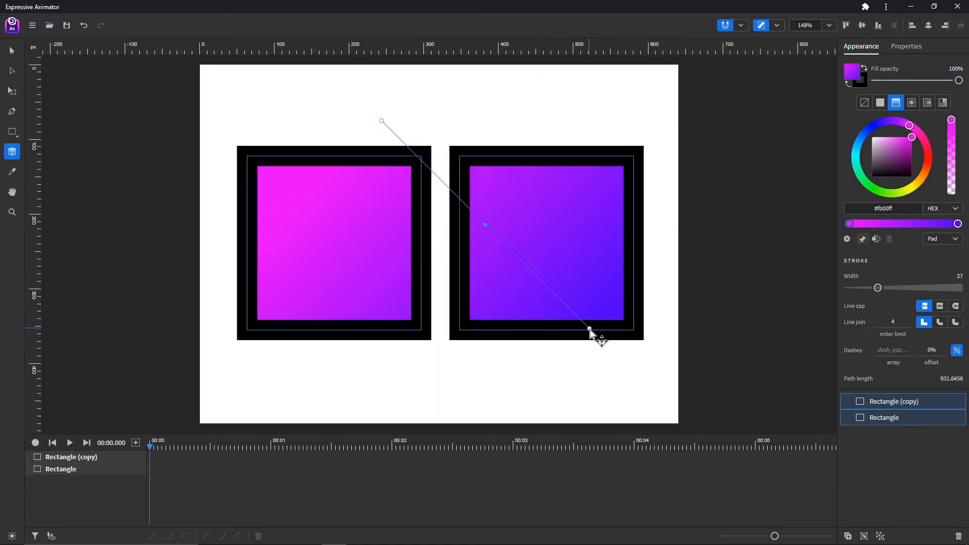
drag(589, 329, 622, 337)
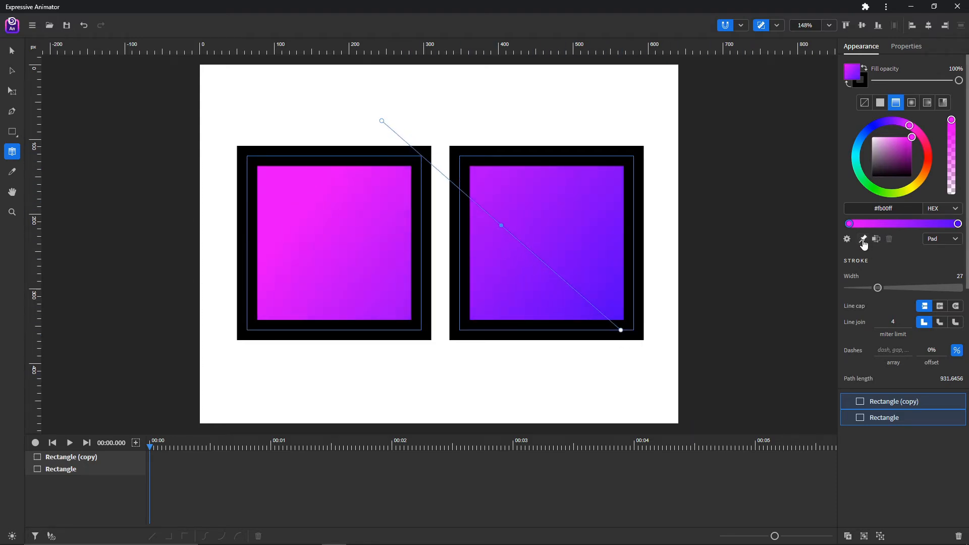
mouse_move(502, 226)
mouse_down()
mouse_move(387, 224)
mouse_move(515, 223)
mouse_up()
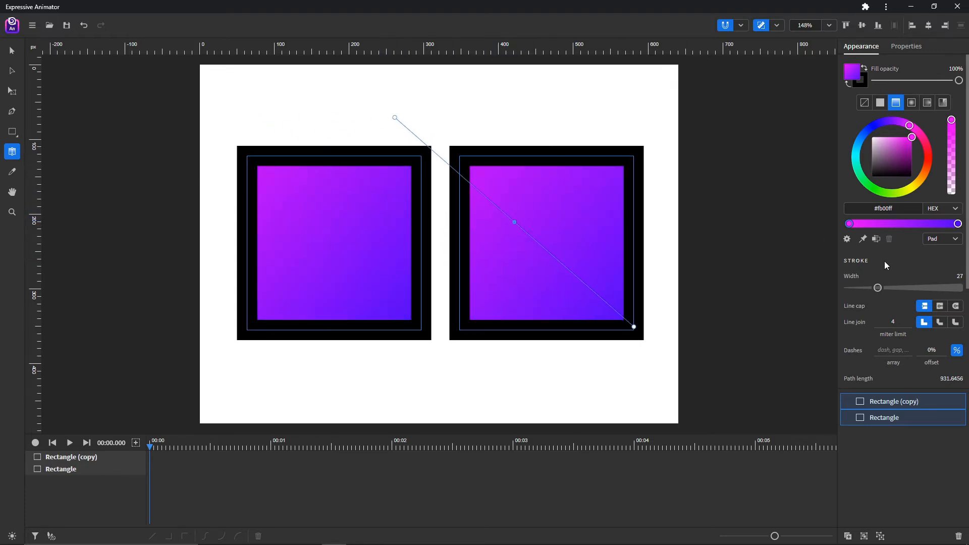
Add two stops to the gradient, one at 27% and one past its middle, and colour the second yellow #ffea00
click(879, 223)
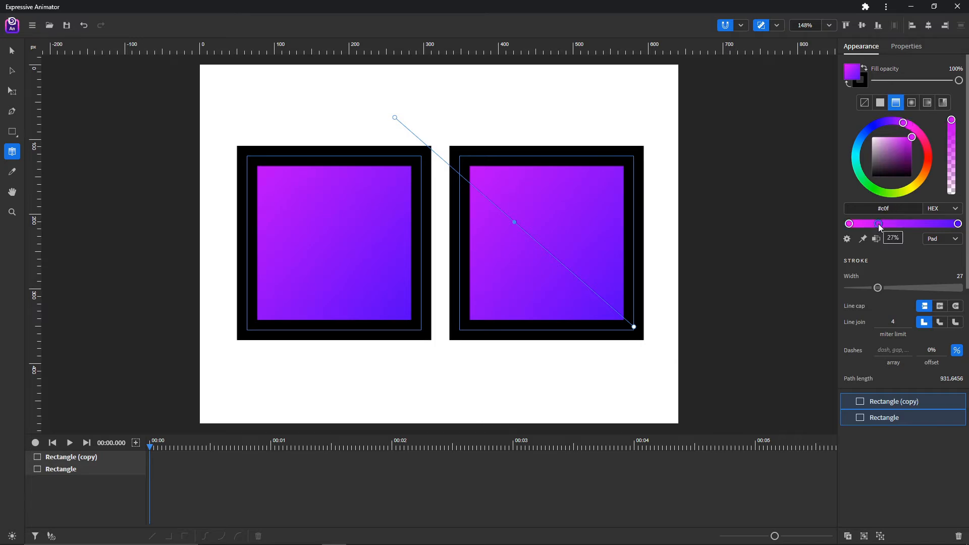
click(915, 223)
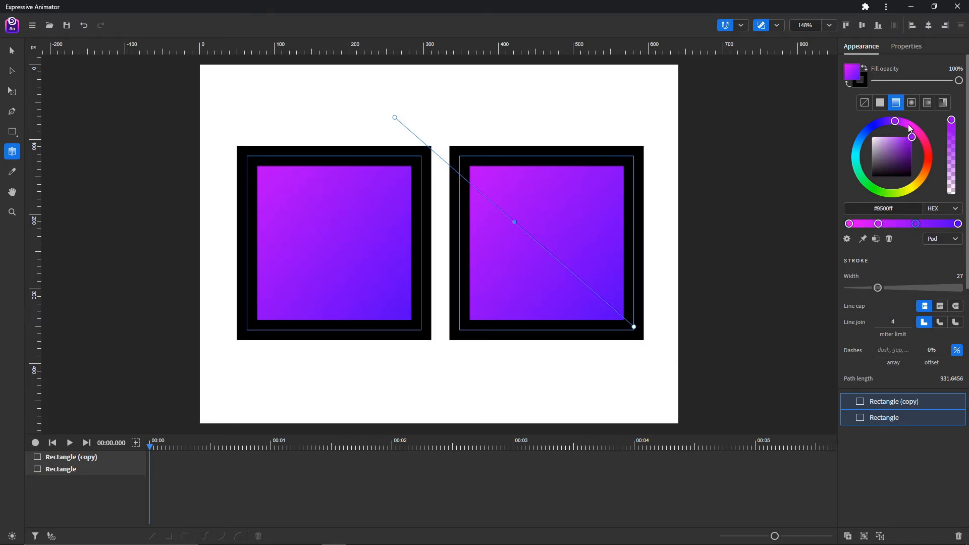
drag(910, 129, 915, 192)
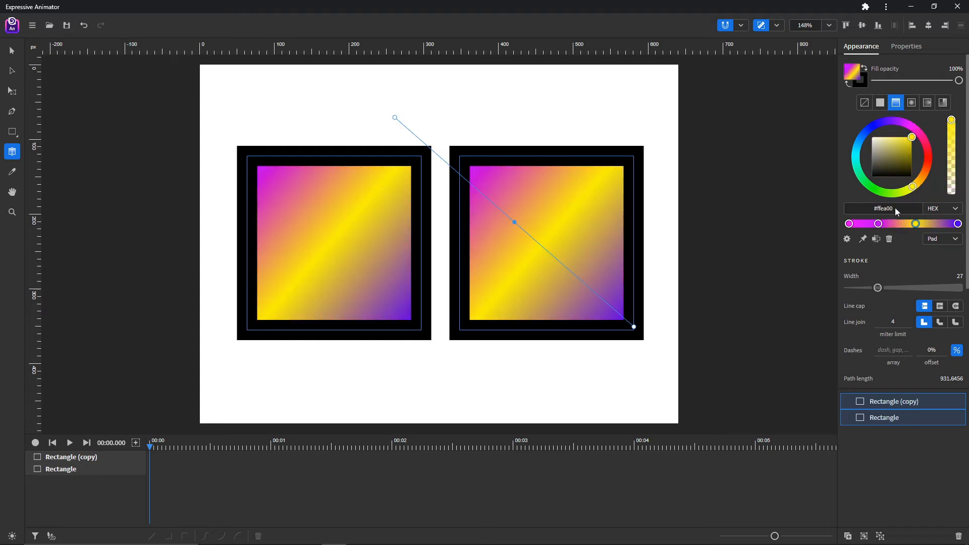
Reverse the gradient's colours twice and slide its magenta stops towards the yellow stop
click(877, 239)
click(878, 240)
drag(849, 224, 898, 224)
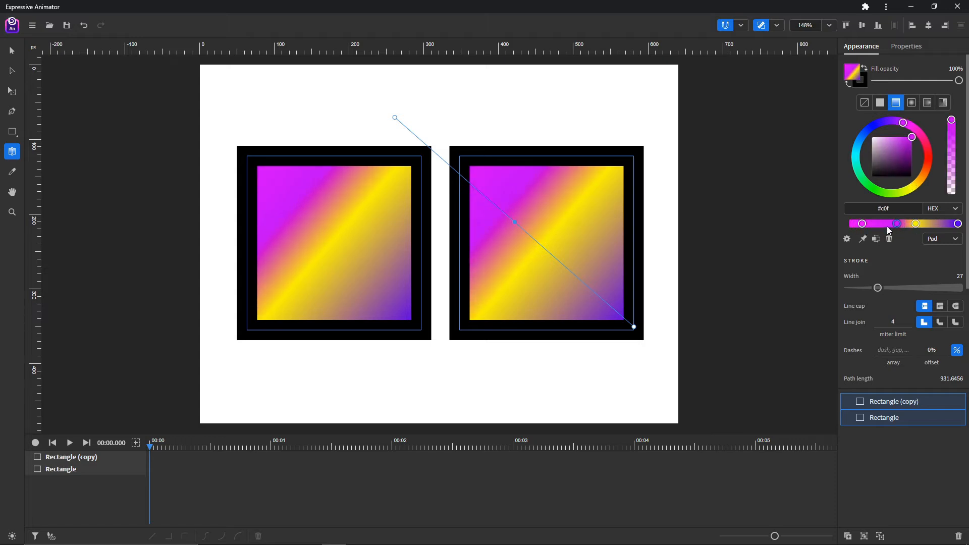
Delete the gradient's two middle stops and slide the first stop back to the very start
click(890, 240)
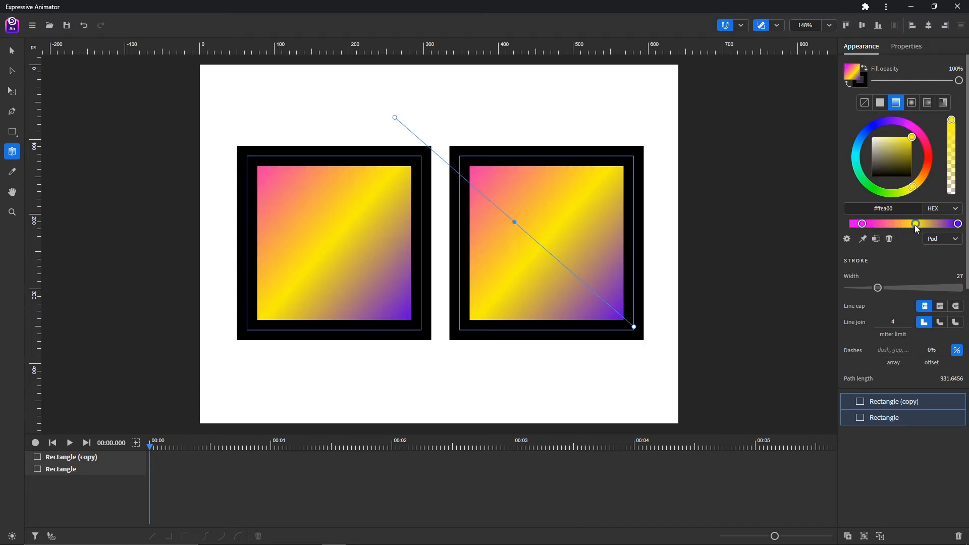
click(889, 240)
drag(863, 226, 826, 232)
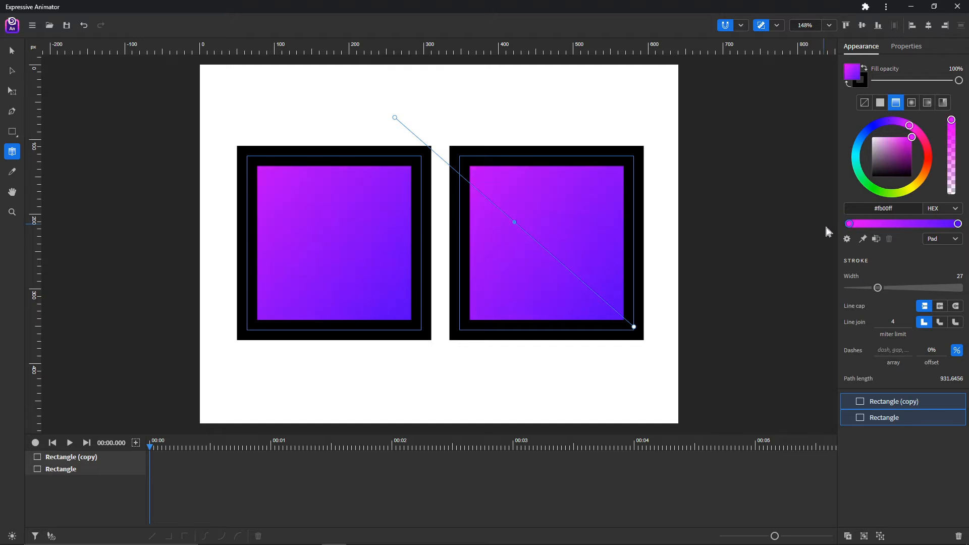
Select only the left square and move its gradient's start point to the square's upper-left corner
click(332, 116)
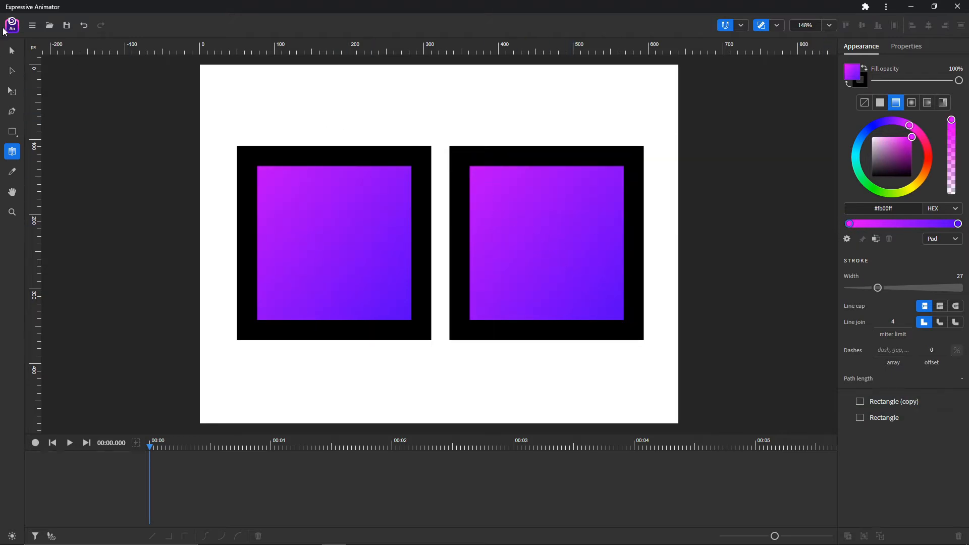
click(294, 226)
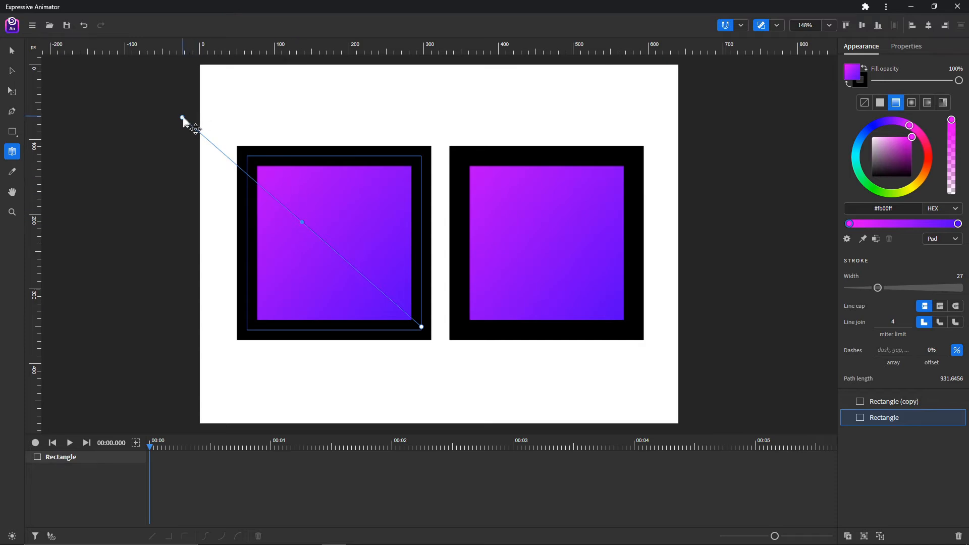
drag(183, 118, 247, 156)
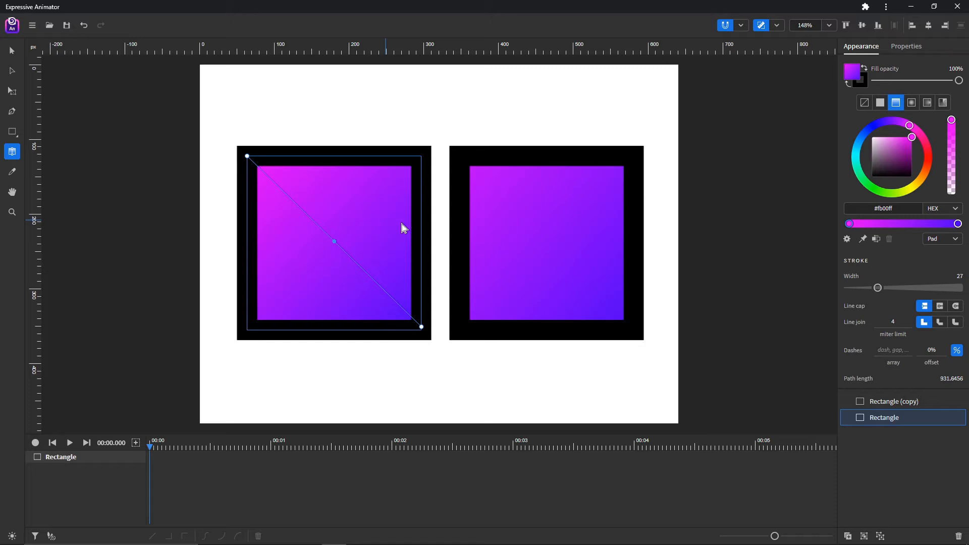
Set the left square's gradient spread to Repeat and shorten its line to under a third of the diagonal
click(955, 241)
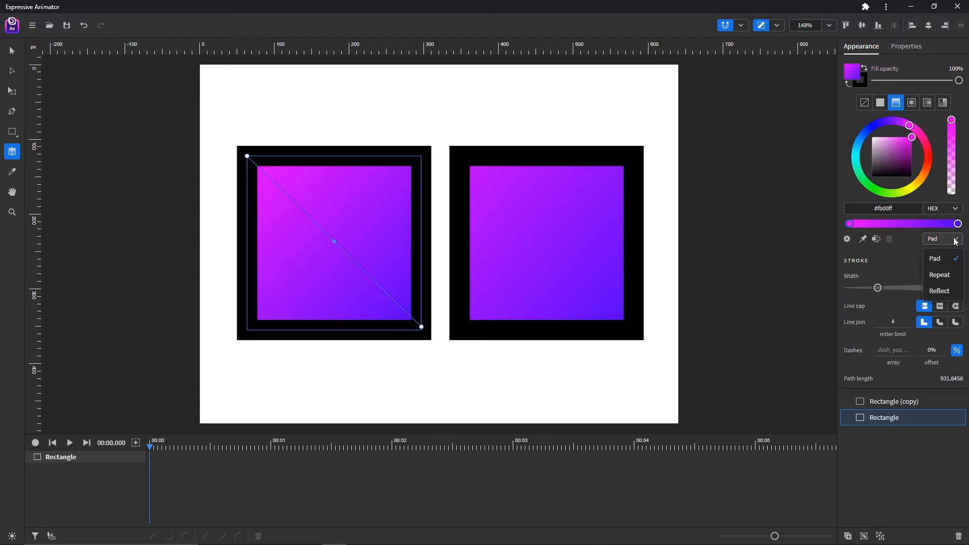
click(944, 275)
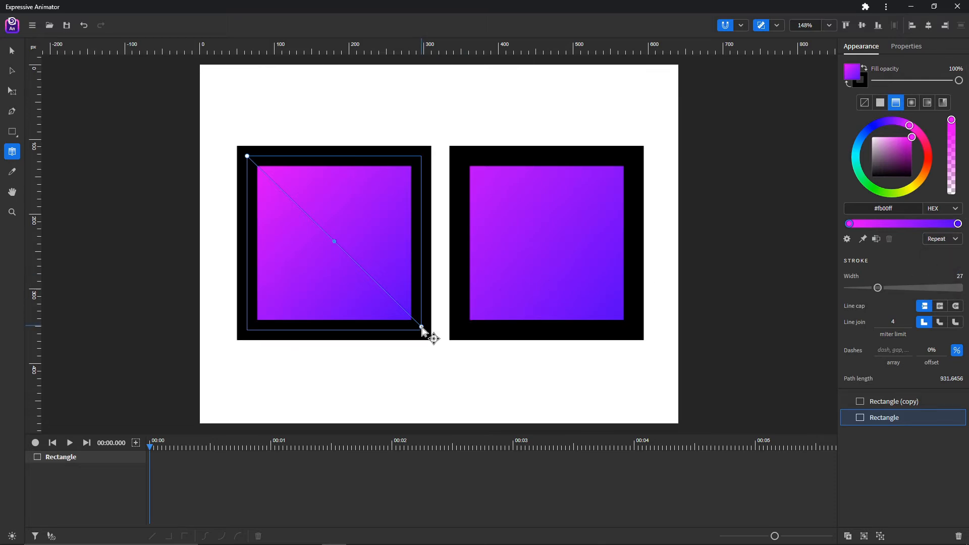
drag(422, 327, 297, 205)
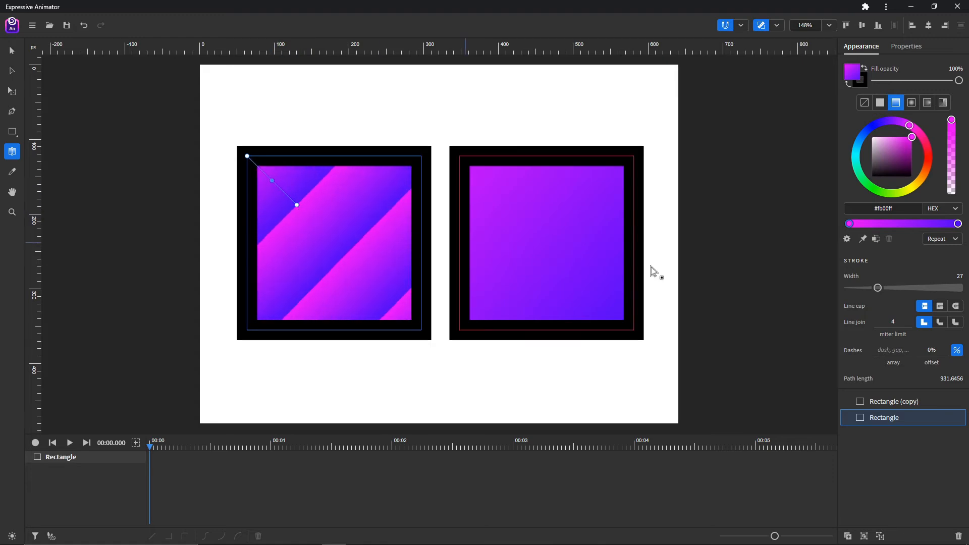
Set the left square's gradient spread to Reflect and shorten its gradient line further
click(955, 241)
click(947, 295)
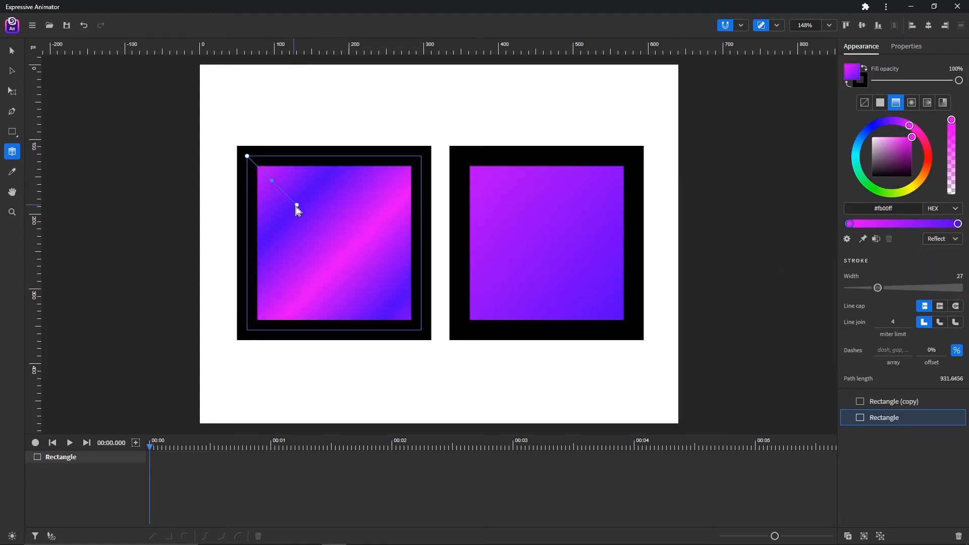
drag(296, 205, 261, 175)
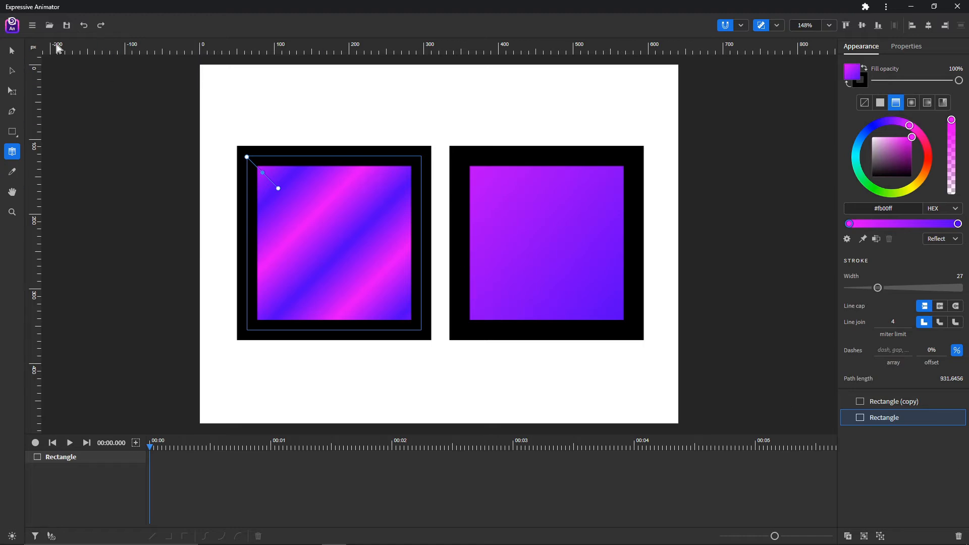
Delete the left square and move the remaining square to the centre of the canvas
click(12, 50)
key(Delete)
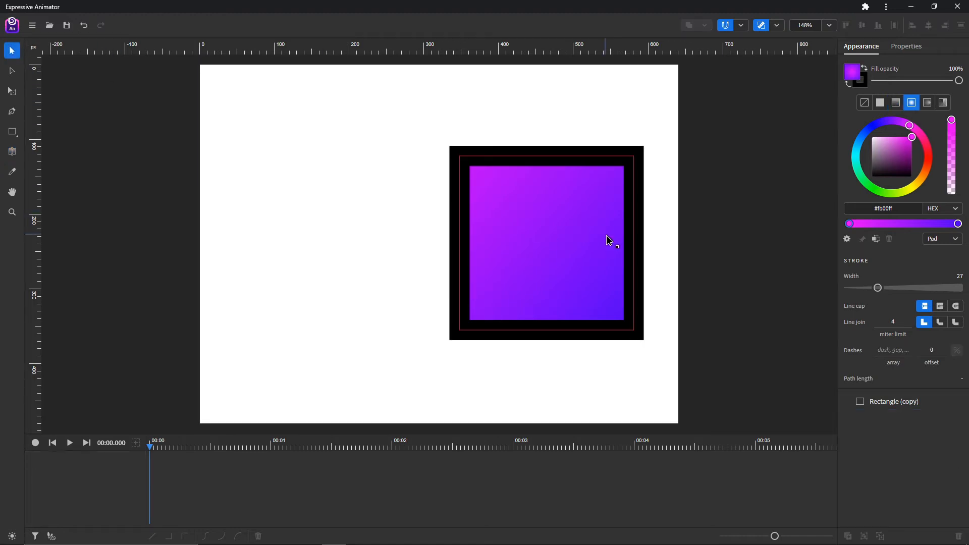
click(562, 226)
drag(567, 227, 465, 233)
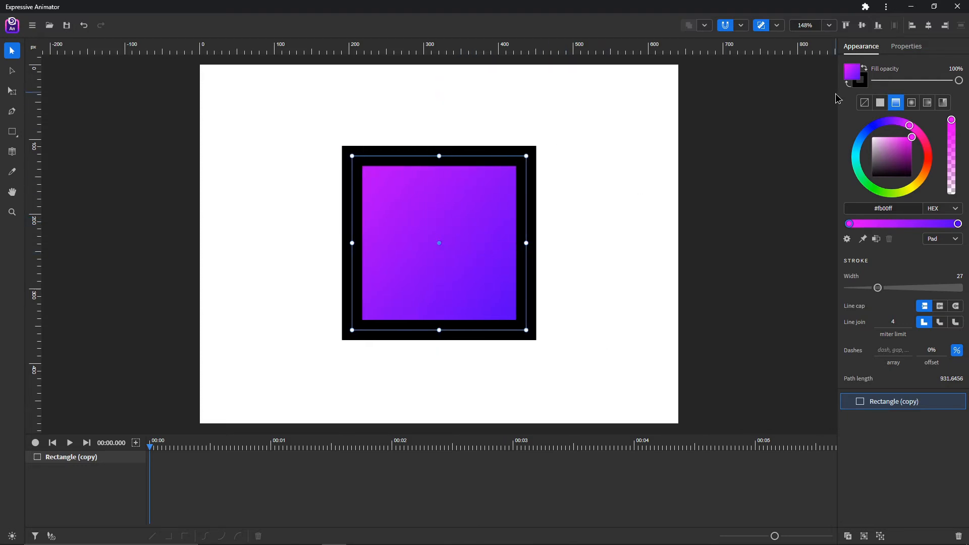
Fill the square with a radial gradient centred at 50%, 50%, reduce its radius to about 73% and check its settings
click(912, 103)
click(12, 152)
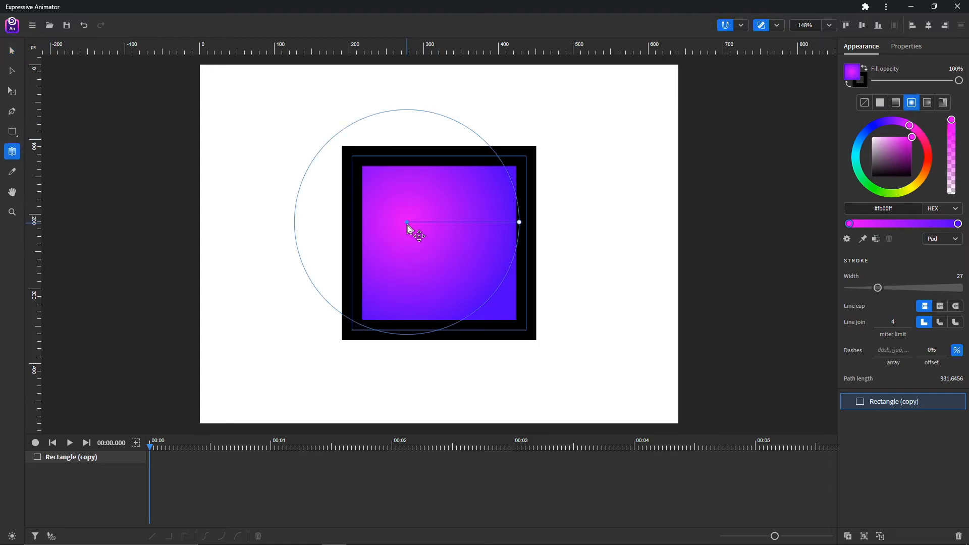
drag(408, 225, 441, 242)
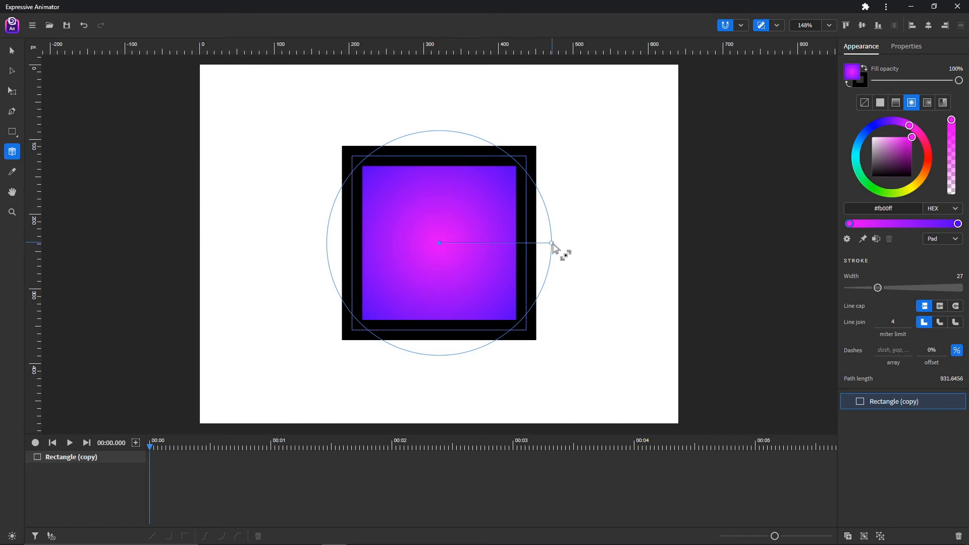
drag(552, 243, 503, 249)
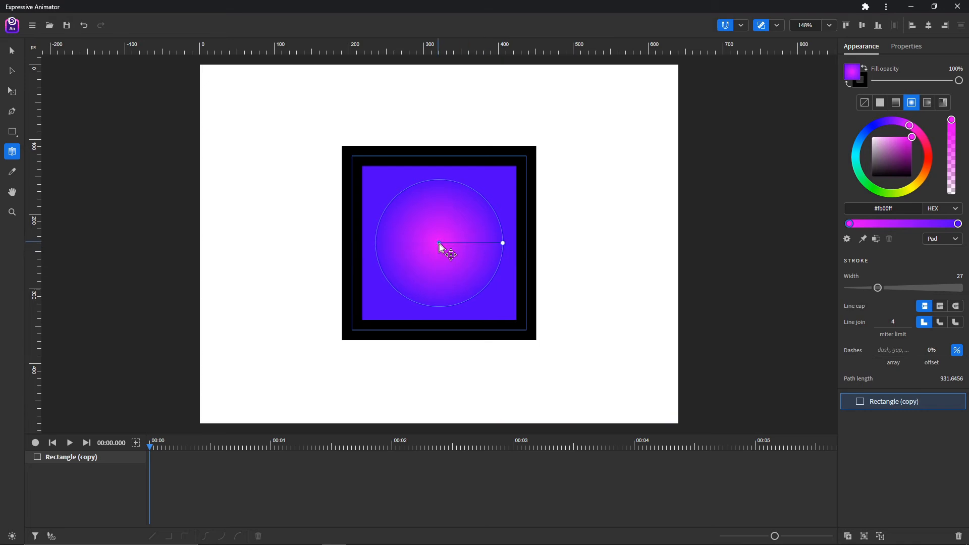
mouse_move(438, 243)
mouse_down()
mouse_move(520, 182)
mouse_move(528, 159)
mouse_move(535, 164)
mouse_move(396, 295)
mouse_move(372, 247)
mouse_move(535, 329)
mouse_move(428, 199)
mouse_move(461, 239)
mouse_move(439, 244)
mouse_up()
click(847, 240)
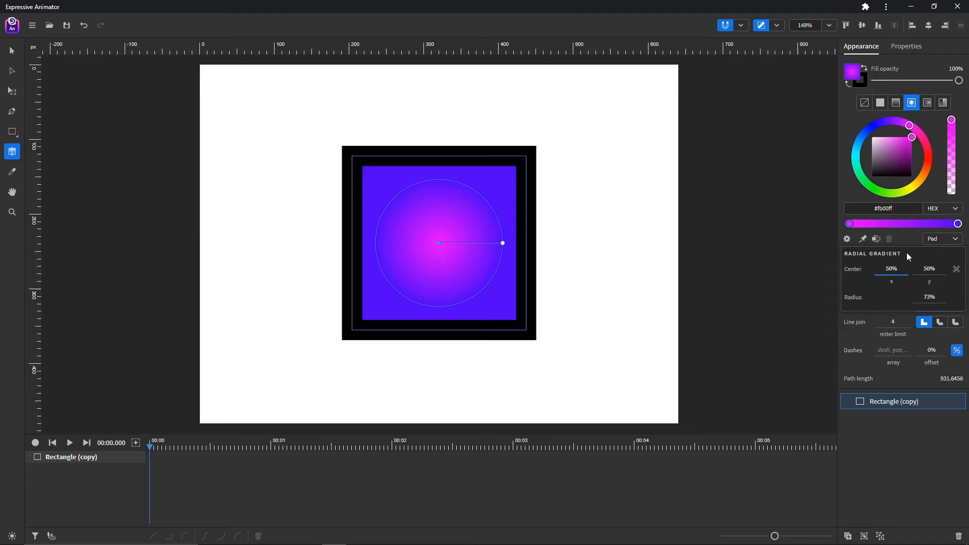
click(847, 239)
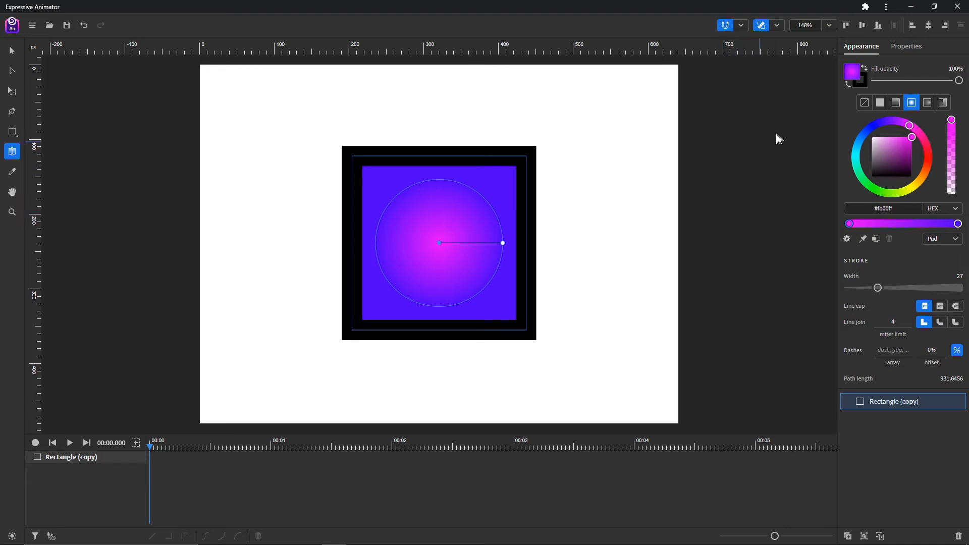
Switch the fill to a focal radial gradient, place its inner circle just below the centre and enlarge both circles
click(928, 104)
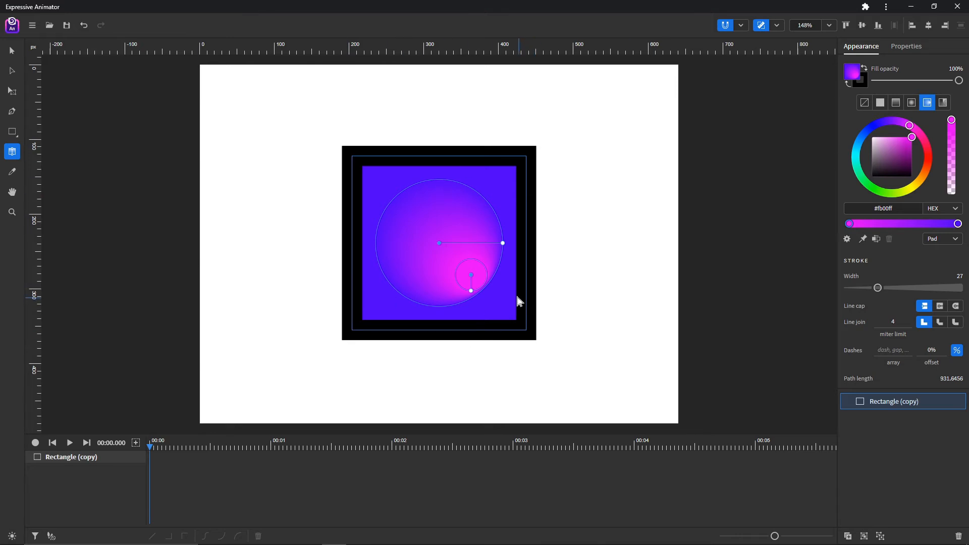
mouse_move(474, 280)
mouse_down()
mouse_move(426, 286)
mouse_move(480, 249)
mouse_move(403, 232)
mouse_move(417, 262)
mouse_move(522, 333)
mouse_move(543, 327)
mouse_move(532, 151)
mouse_move(339, 176)
mouse_move(344, 314)
mouse_move(399, 352)
mouse_move(519, 335)
mouse_move(493, 265)
mouse_move(444, 275)
mouse_move(463, 264)
mouse_up()
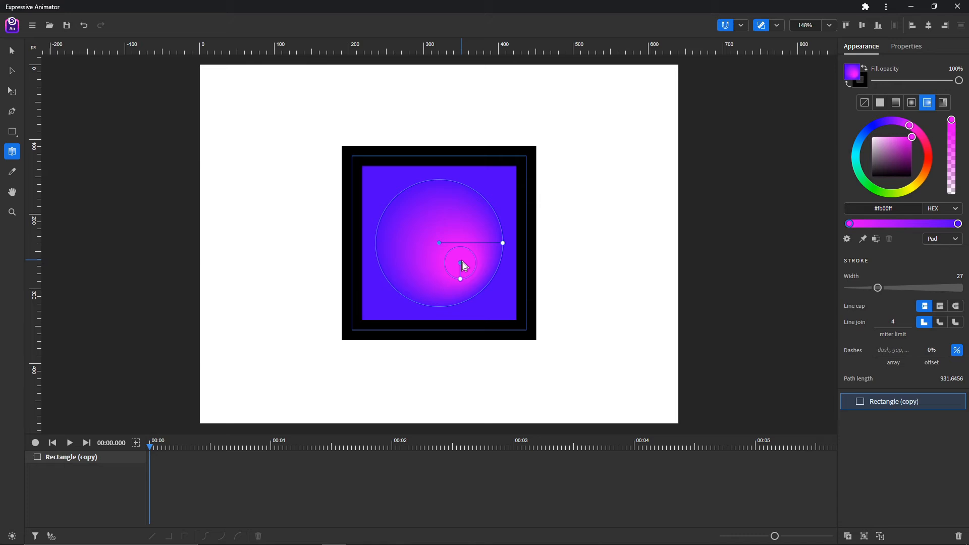
mouse_move(463, 266)
mouse_down()
mouse_move(495, 305)
mouse_move(459, 139)
mouse_move(333, 290)
mouse_move(573, 158)
mouse_move(370, 378)
mouse_move(246, 175)
mouse_move(509, 142)
mouse_move(513, 320)
mouse_move(440, 269)
mouse_move(450, 272)
mouse_up()
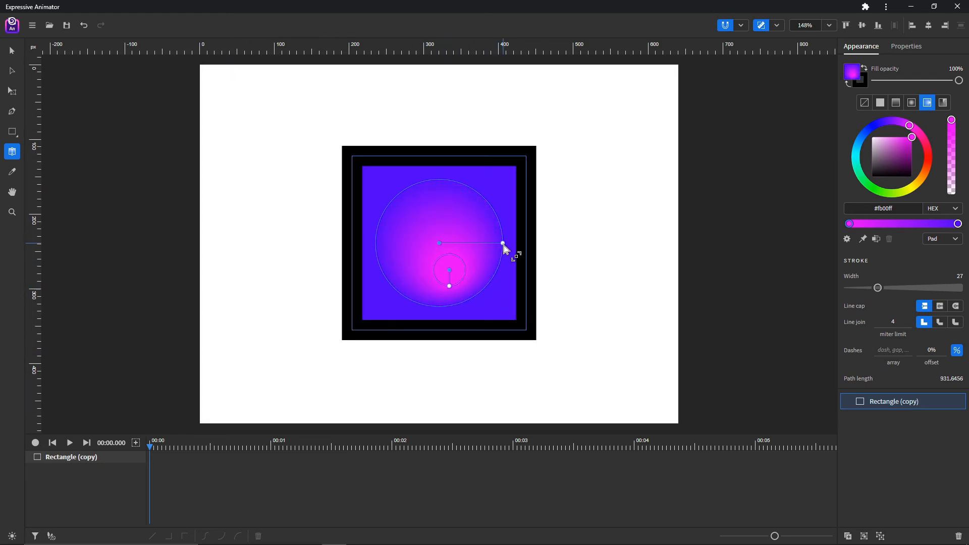
drag(503, 246, 573, 252)
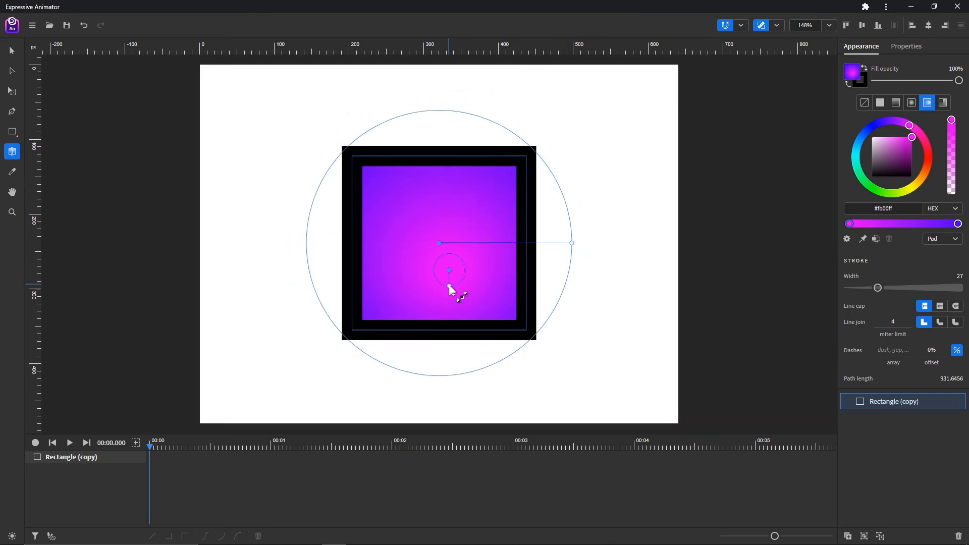
drag(452, 295, 457, 343)
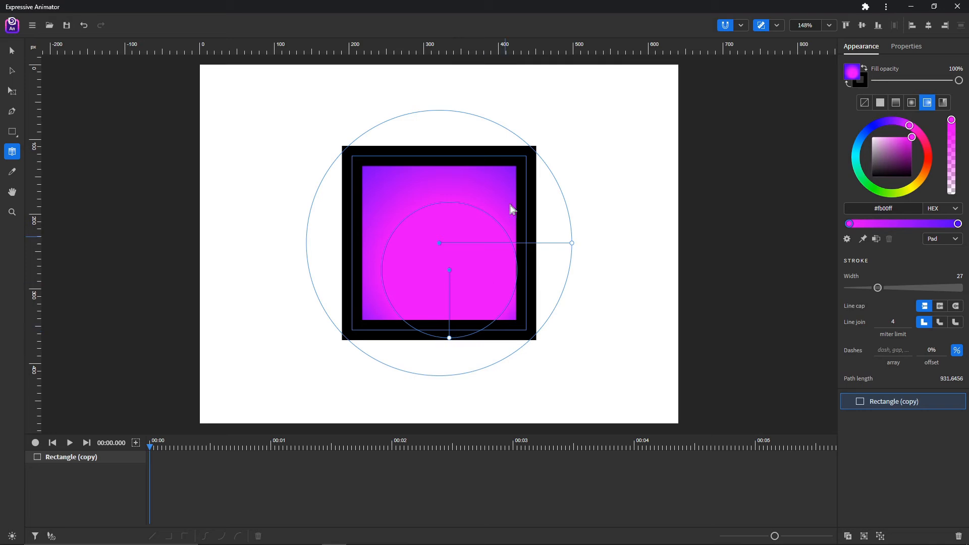
Switch the square's fill to a conic gradient and position its centre at about 50%, 51%
click(944, 102)
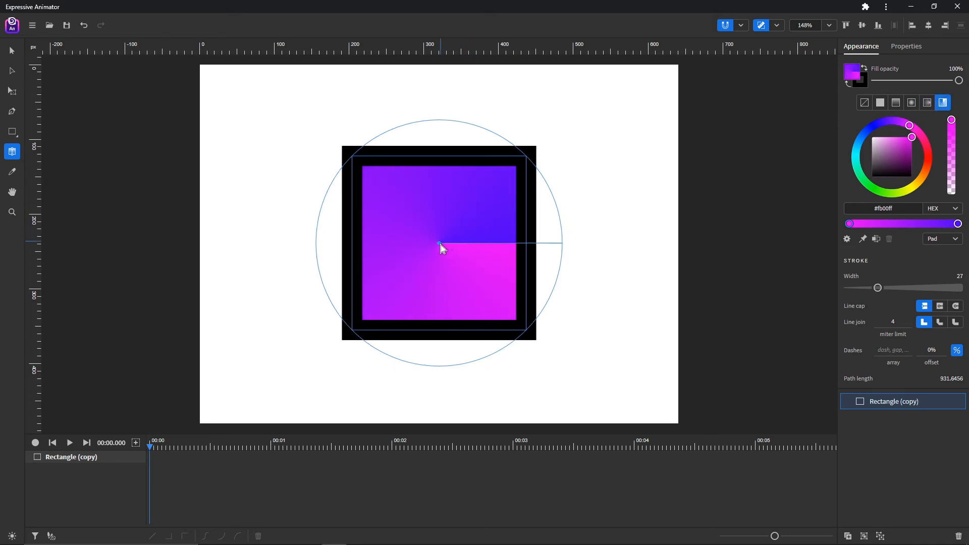
mouse_move(449, 243)
mouse_down()
mouse_move(511, 183)
mouse_move(519, 159)
mouse_move(368, 271)
mouse_move(455, 325)
mouse_move(458, 212)
mouse_move(451, 259)
mouse_move(439, 245)
mouse_up()
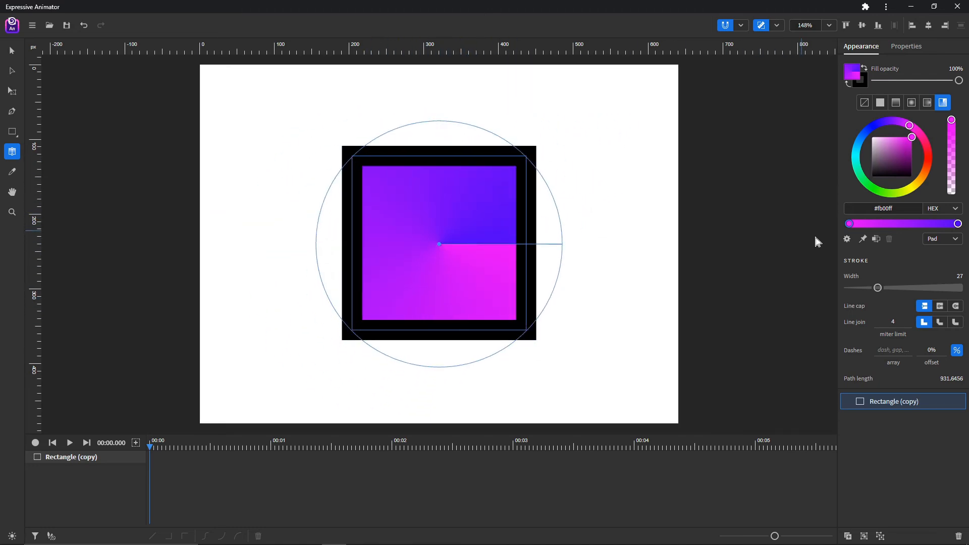
In the gradient settings, lower the conic arc's end angle to 280 degrees and raise it back to 360
click(847, 240)
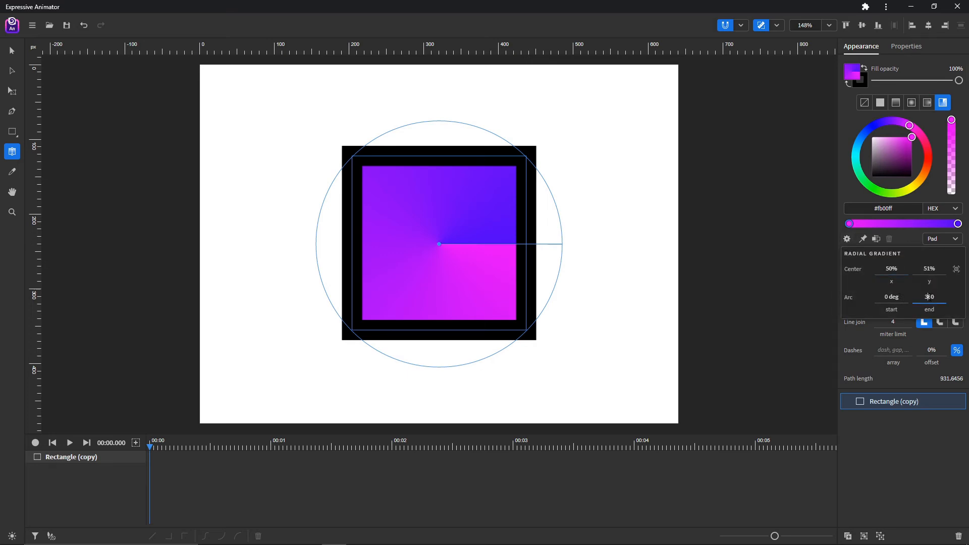
key(shift+Down)
key(shift+Down)
key(shift+Down)
key(shift+Down)
key(shift+Down)
key(shift+Down)
key(shift+Down)
key(shift+Down)
key(shift+Down)
key(shift+Down)
key(shift+Down)
key(shift+Down)
key(shift+Down)
key(shift+Down)
key(shift+Down)
key(shift+Down)
key(shift+Down)
key(shift+Down)
key(shift+Down)
key(shift+Down)
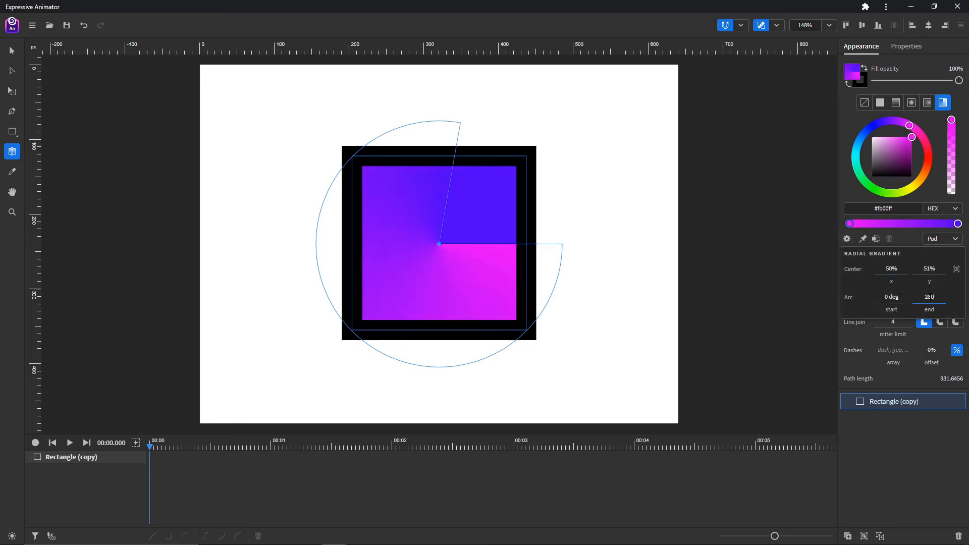
key(shift+Up)
key(shift+Up)
key(shift+Up)
key(shift+Up)
key(shift+Up)
key(shift+Up)
key(shift+Up)
key(shift+Up)
key(shift+Up)
key(shift+Up)
key(shift+Up)
key(shift+Up)
key(shift+Up)
key(shift+Up)
key(shift+Up)
key(shift+Up)
key(shift+Up)
key(shift+Up)
key(shift+Up)
key(shift+Up)
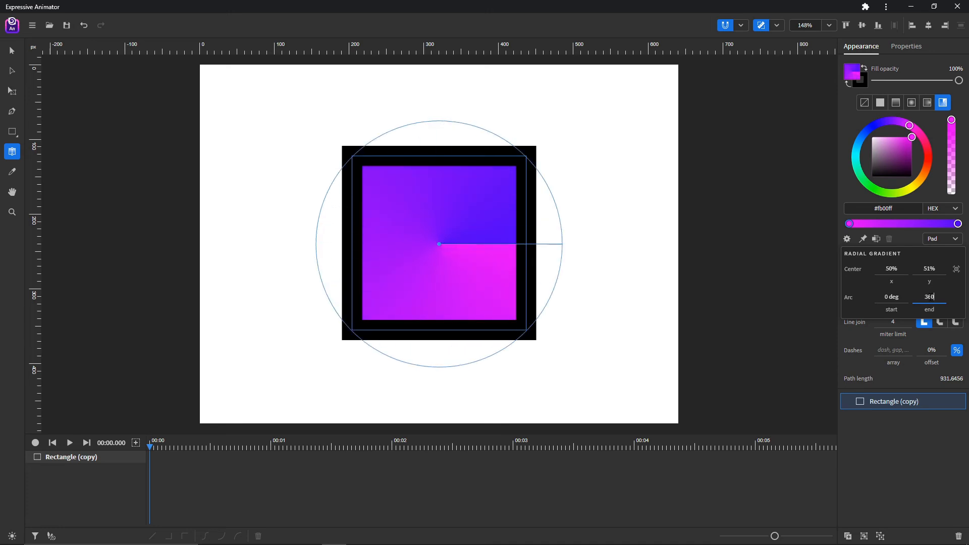
Raise the conic arc's start angle in large increments, lower it back again and close the gradient settings
click(903, 296)
key(shift+Up)
key(shift+Up)
key(shift+Up)
key(shift+Up)
key(shift+Up)
key(shift+Up)
key(shift+Up)
key(shift+Up)
key(shift+Up)
key(shift+Up)
key(shift+Up)
key(shift+Up)
key(shift+Up)
key(shift+Up)
key(shift+Up)
key(shift+Up)
key(shift+Up)
key(shift+Up)
key(shift+Up)
key(shift+Up)
key(shift+Down)
key(shift+Down)
key(shift+Down)
key(shift+Down)
key(shift+Down)
key(shift+Down)
key(shift+Down)
key(shift+Down)
key(shift+Down)
key(shift+Down)
key(shift+Down)
key(shift+Down)
key(shift+Down)
key(shift+Down)
key(shift+Down)
key(shift+Down)
key(shift+Down)
key(shift+Down)
key(shift+Down)
key(shift+Down)
click(942, 447)
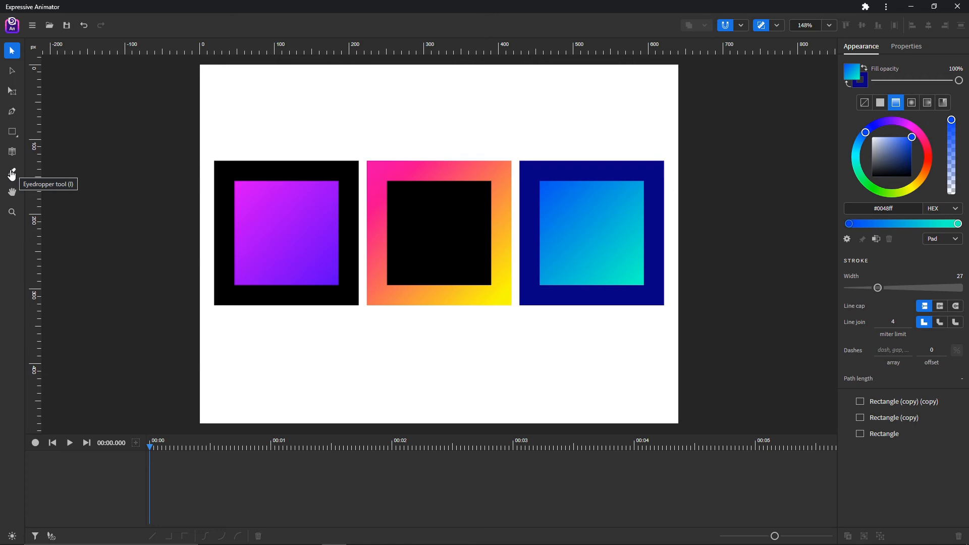
Select the left square and copy the middle square's fill and stroke onto it with the Eyedropper tool
click(11, 174)
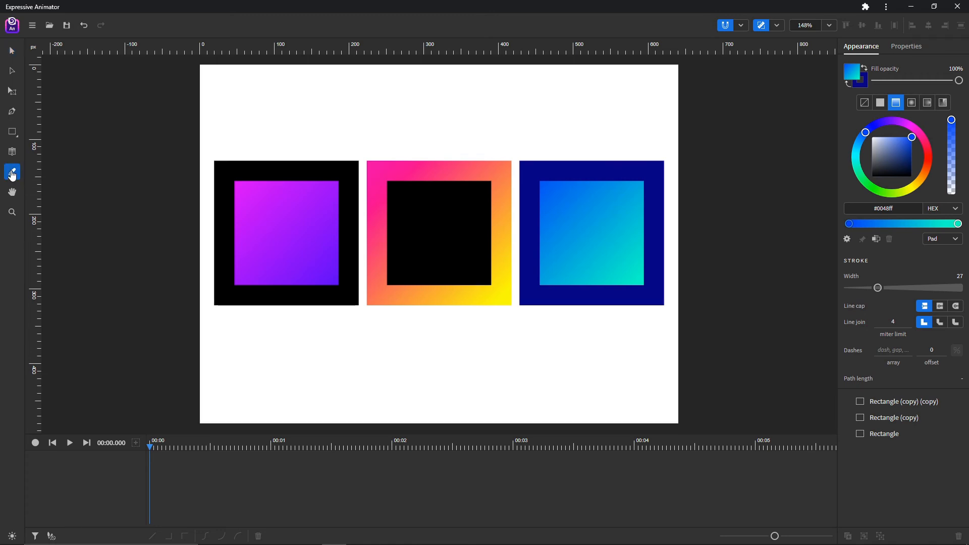
click(12, 51)
click(271, 233)
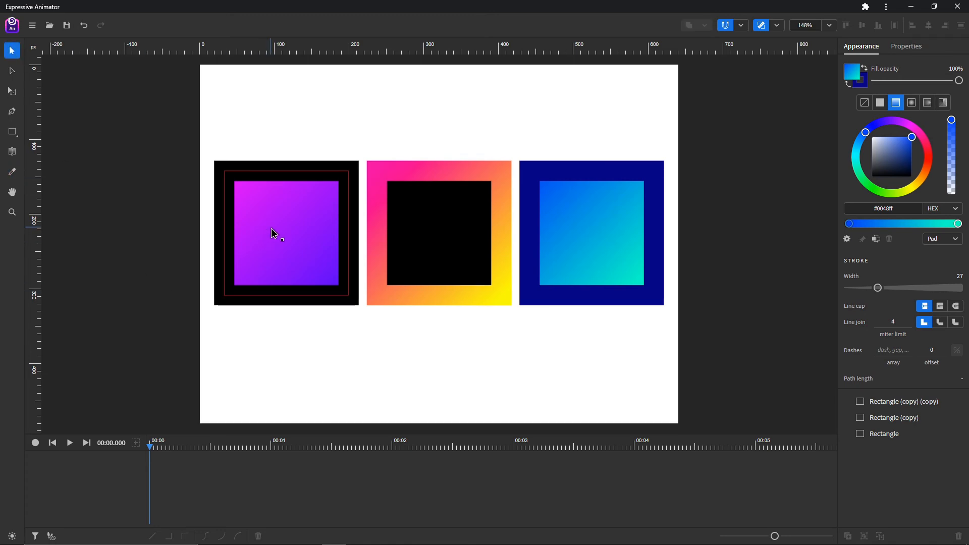
click(272, 233)
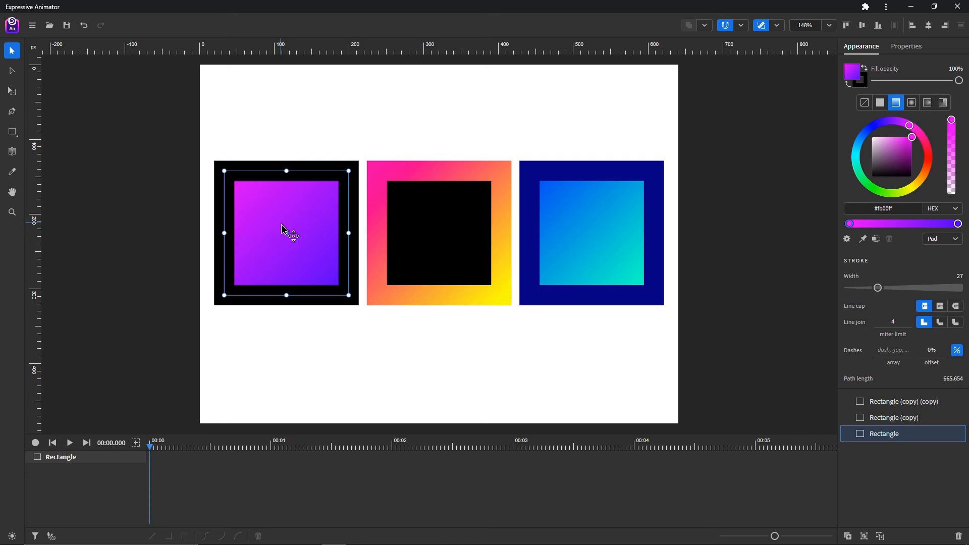
key(i)
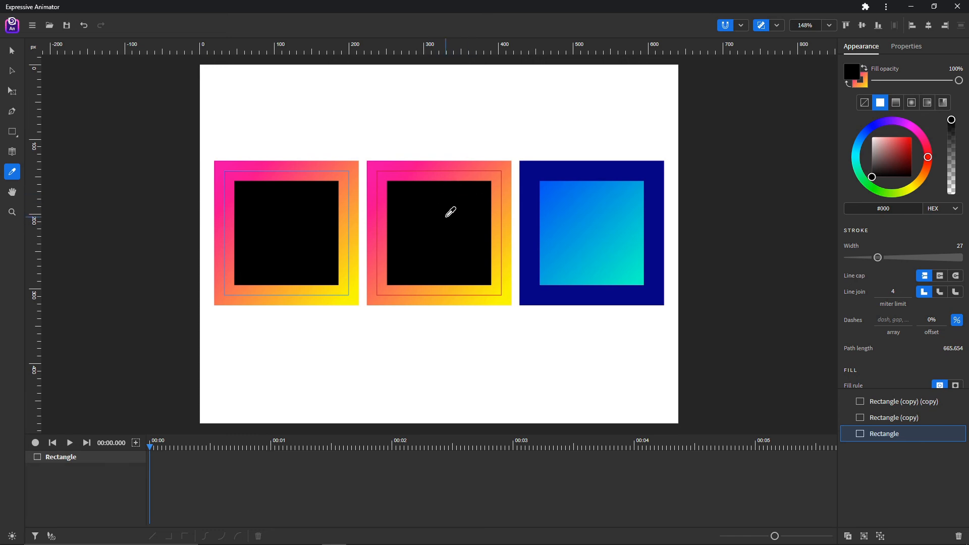
Undo the sampled colours and apply the left square's fill and stroke to the middle square instead
key(ctrl+z)
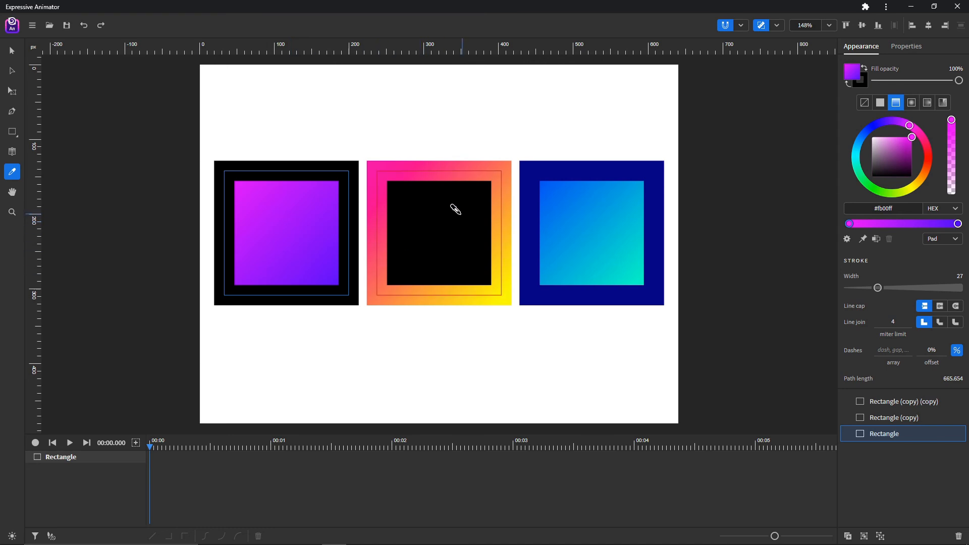
click(443, 212)
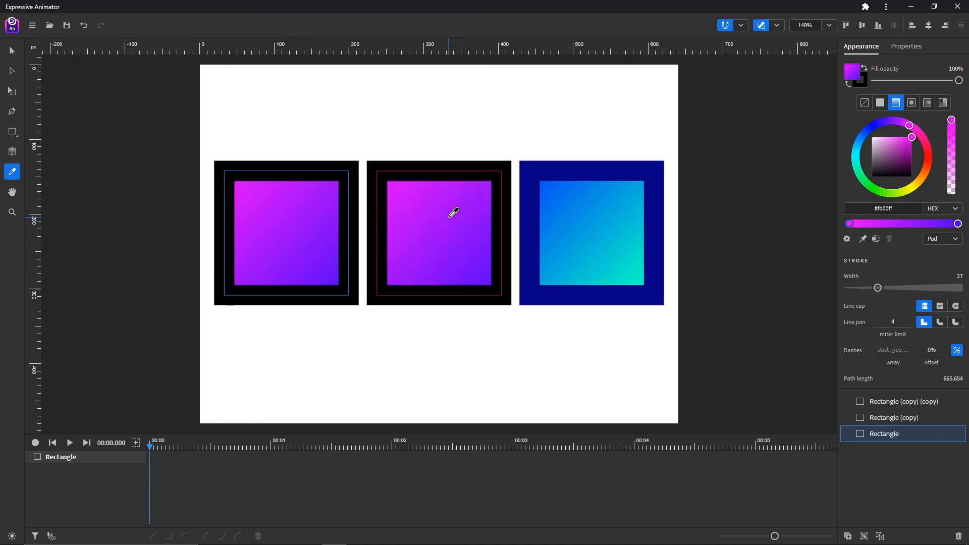
Undo the colours applied to the middle square and copy only the left square's fill onto it with the Eyedropper tool
key(ctrl+z)
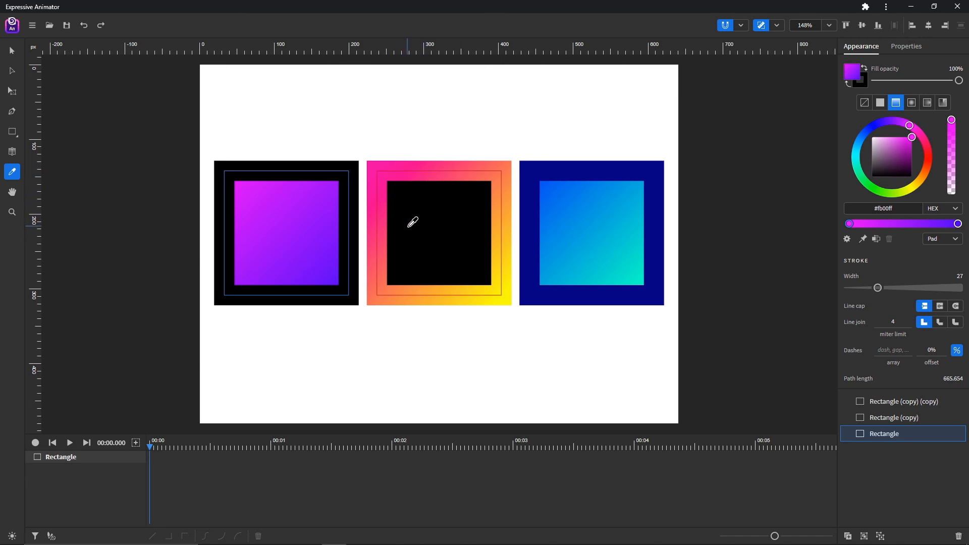
key(v)
click(437, 212)
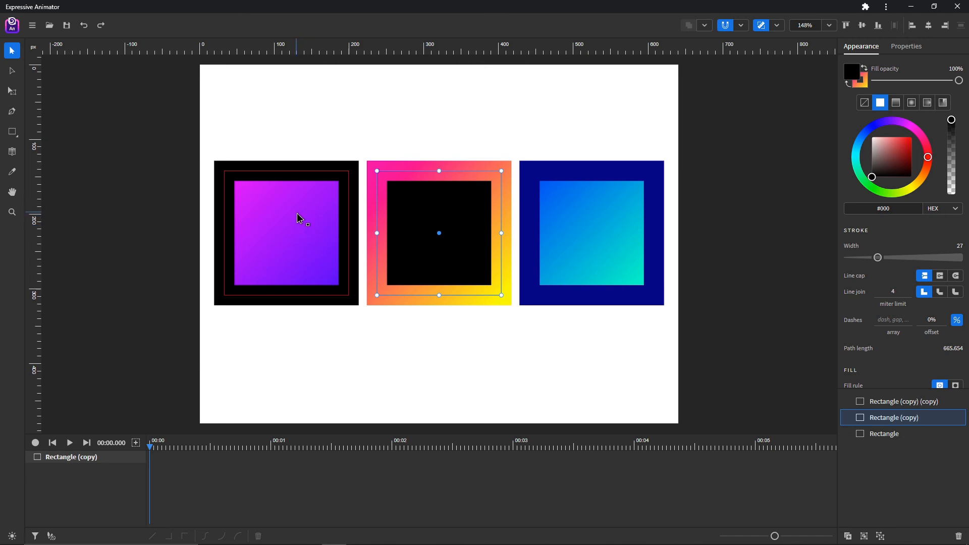
key(i)
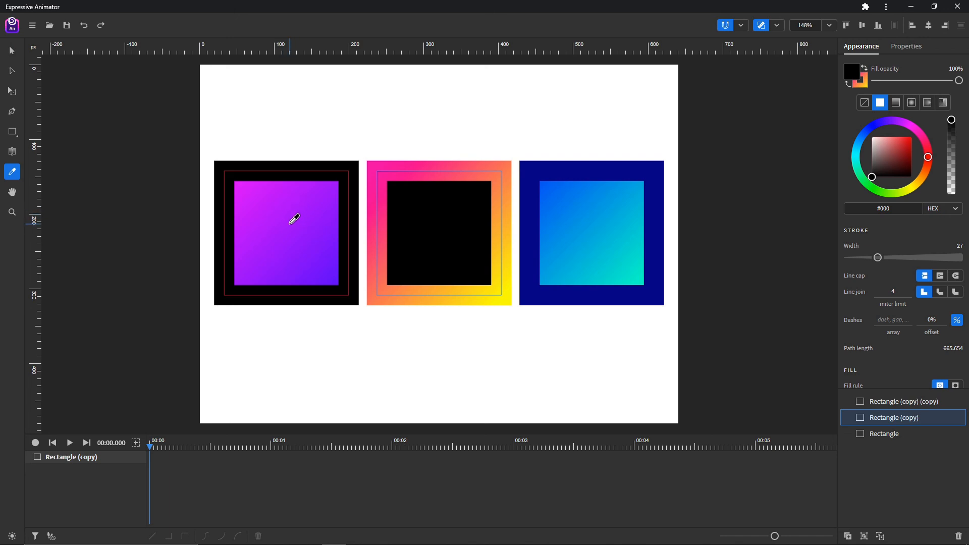
click(293, 219)
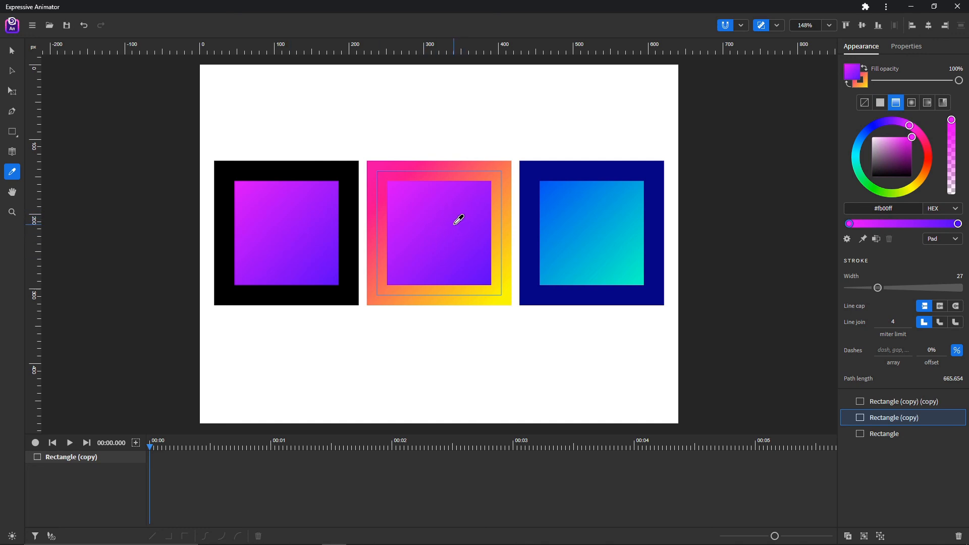
Make the middle square's stroke active and copy only the right square's dark blue stroke colour onto it with the Eyedropper
click(865, 83)
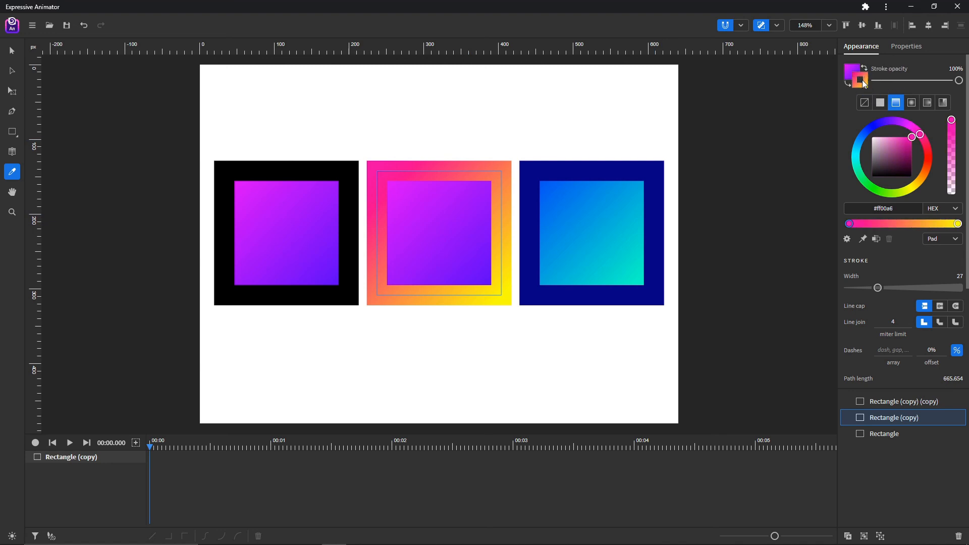
click(593, 204)
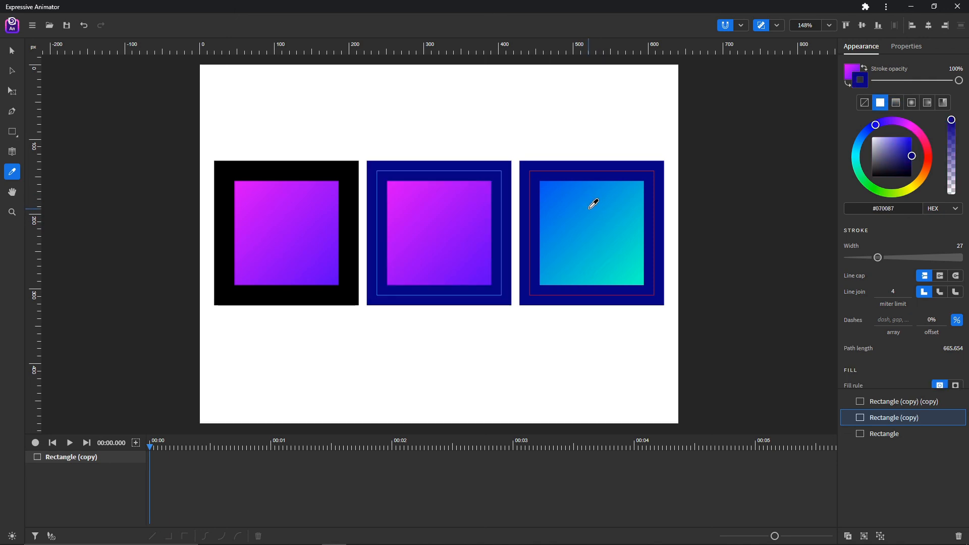